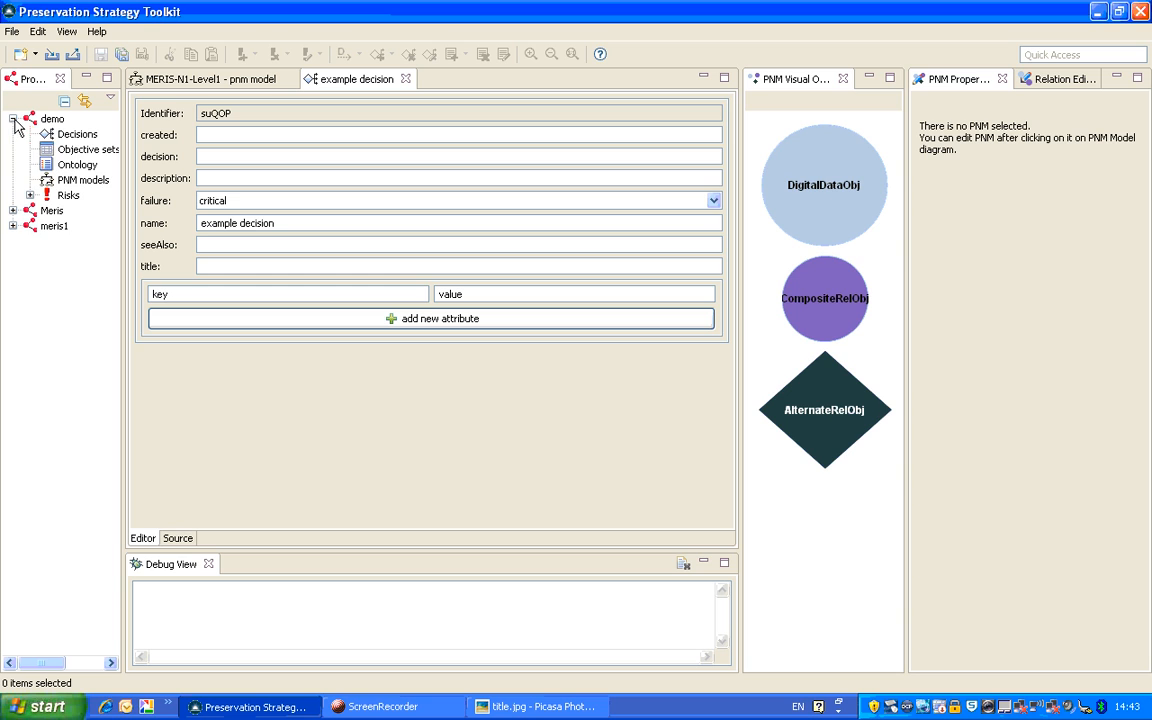
{"action": "right_click", "coordinate": [77, 184]}
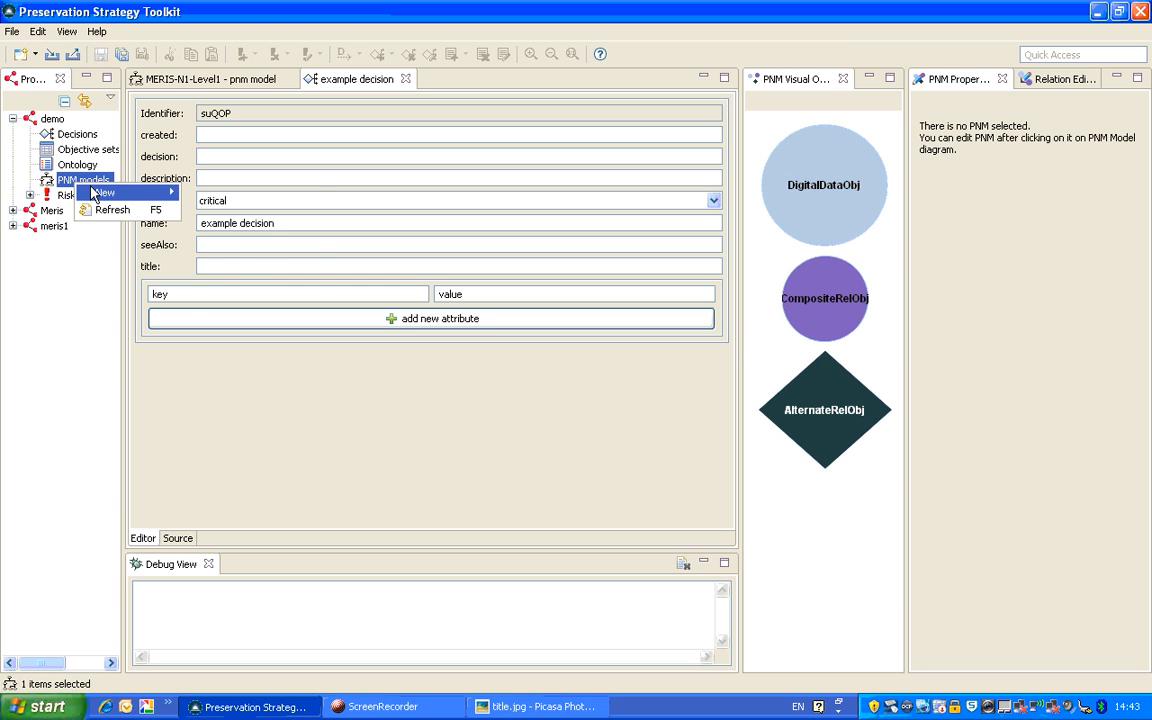
{"action": "mouse_move", "coordinate": [100, 192]}
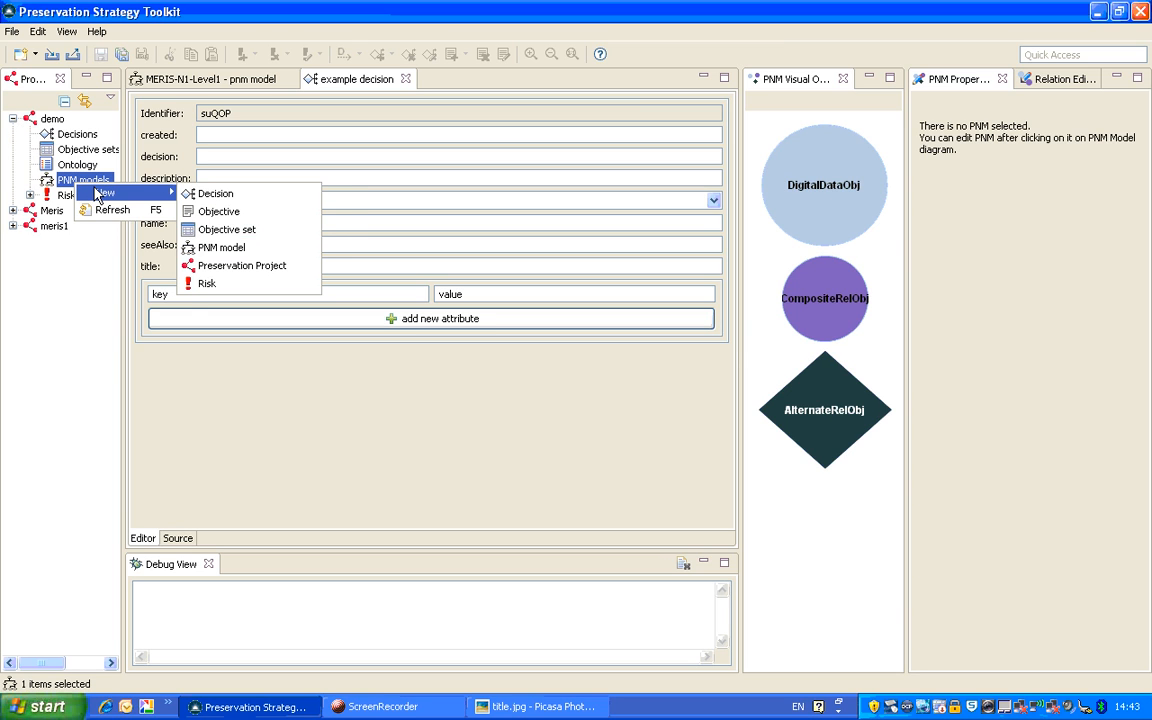
{"action": "left_click", "coordinate": [243, 250]}
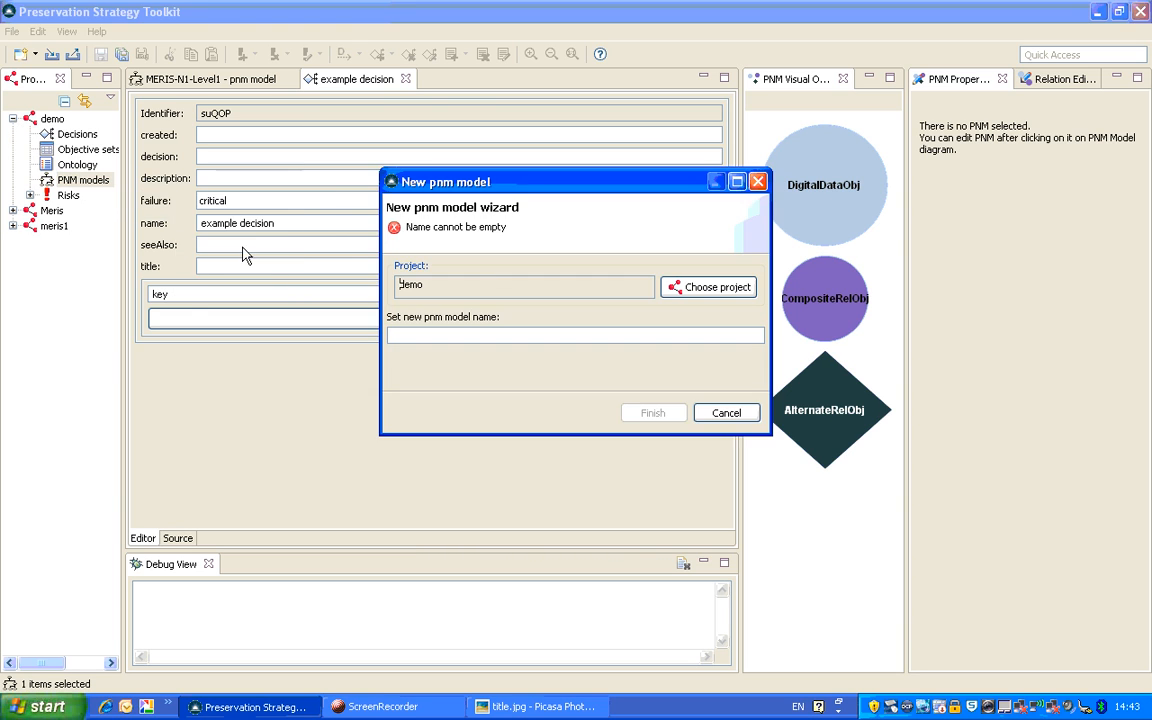
{"action": "left_click", "coordinate": [727, 418]}
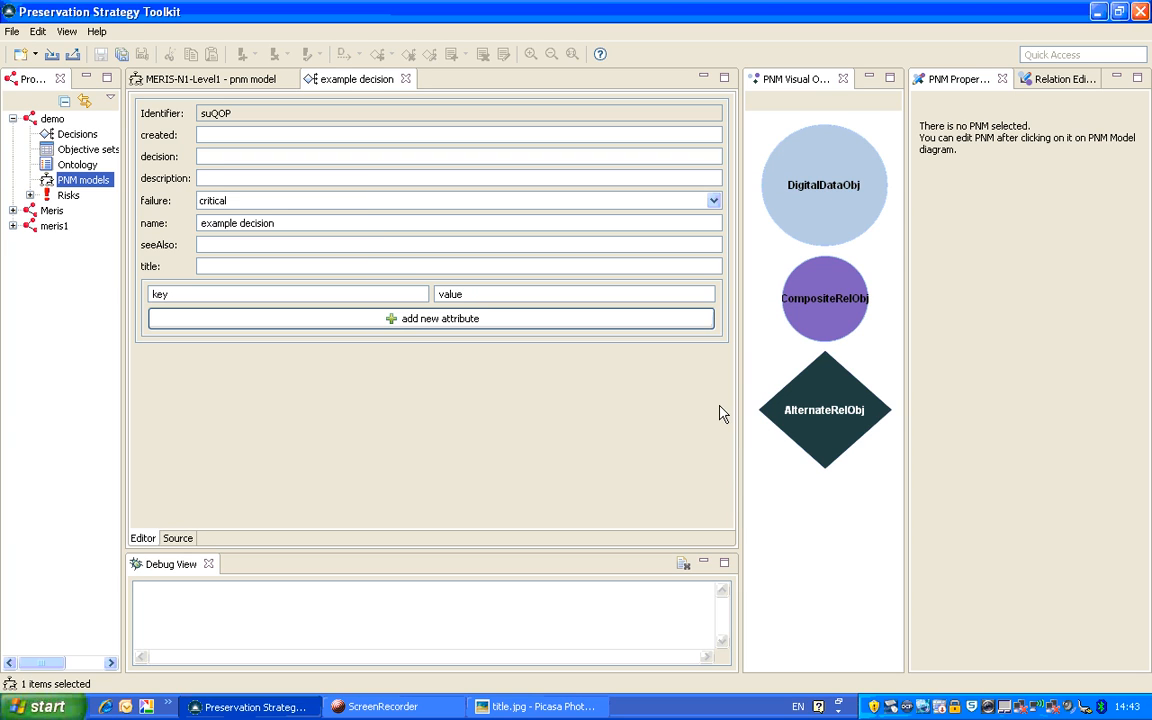
- Start importing a PNM model file into the demo project, choosing MERIS-N1-Level1 from the workspace as the source
{"action": "left_click", "coordinate": [10, 31]}
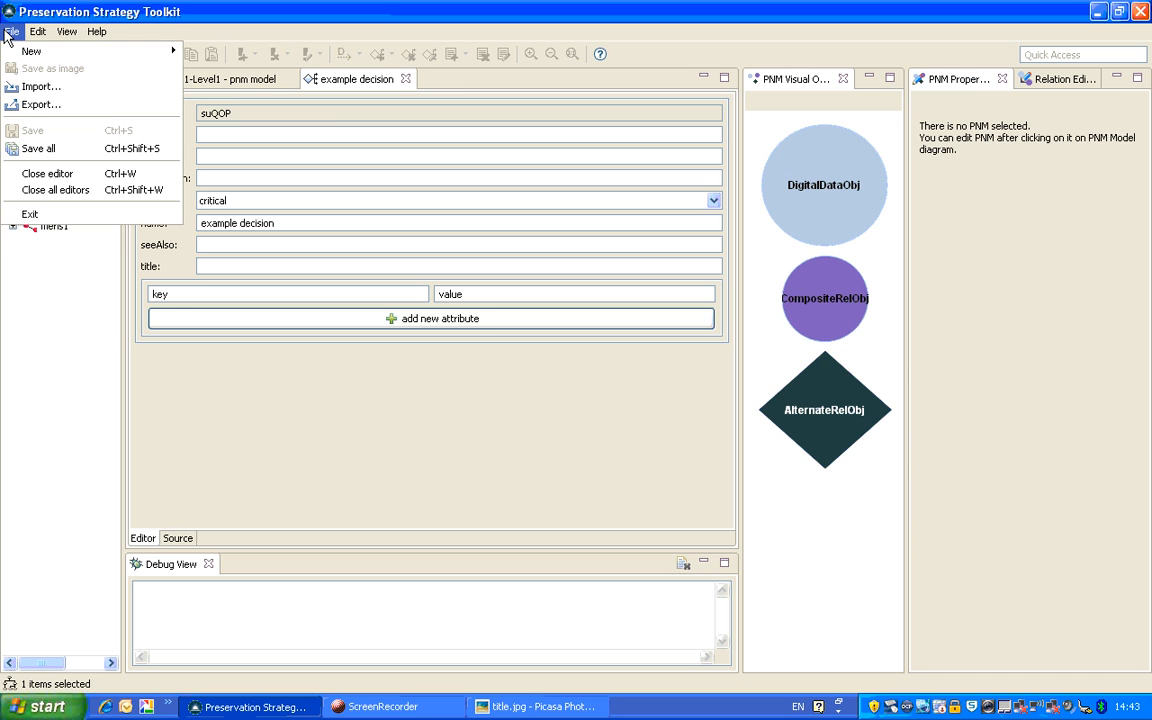
{"action": "left_click", "coordinate": [28, 87]}
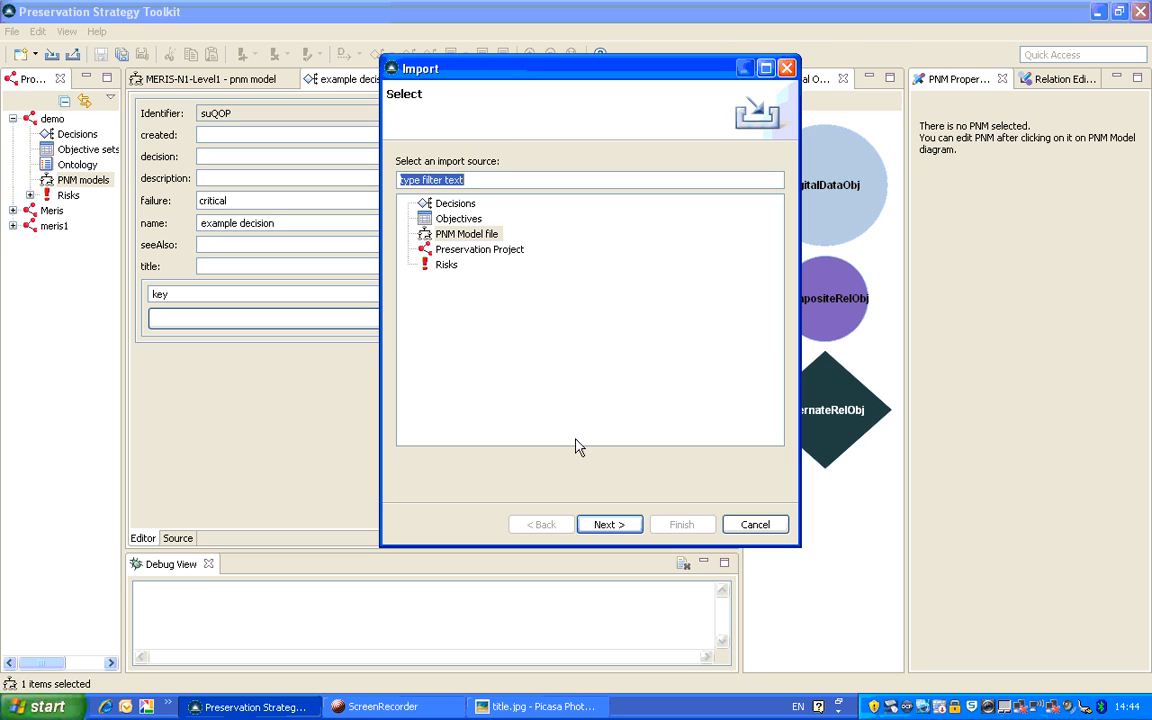
{"action": "left_click", "coordinate": [622, 526]}
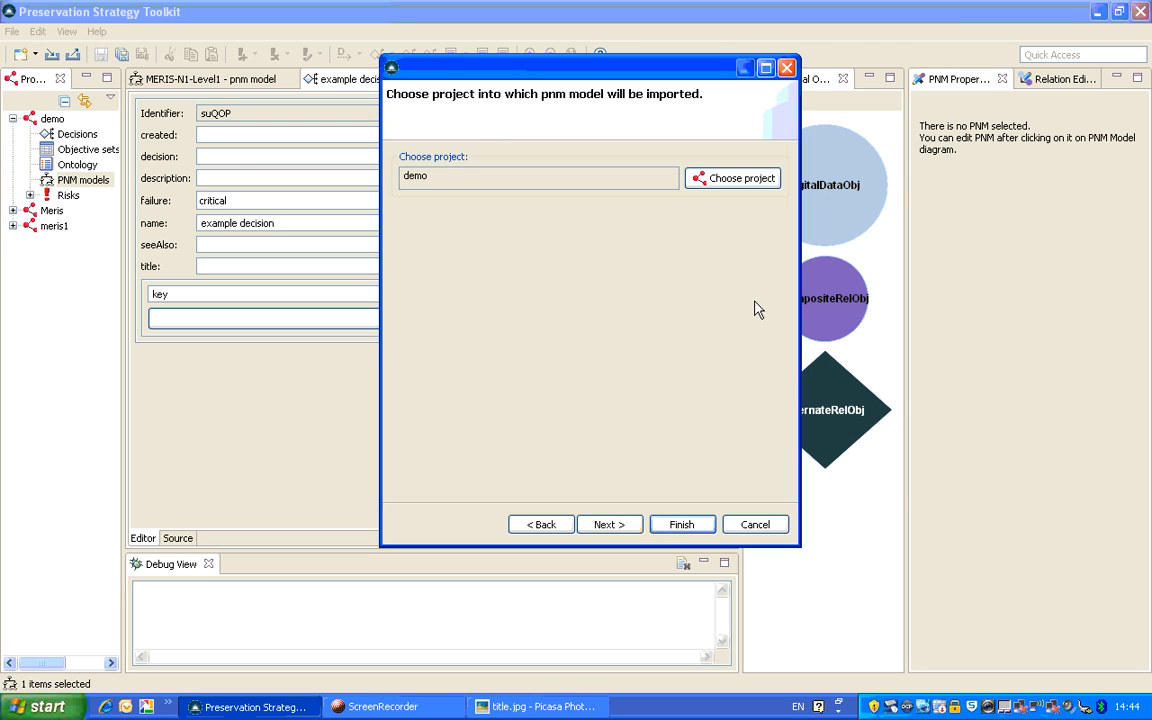
{"action": "left_click", "coordinate": [618, 526]}
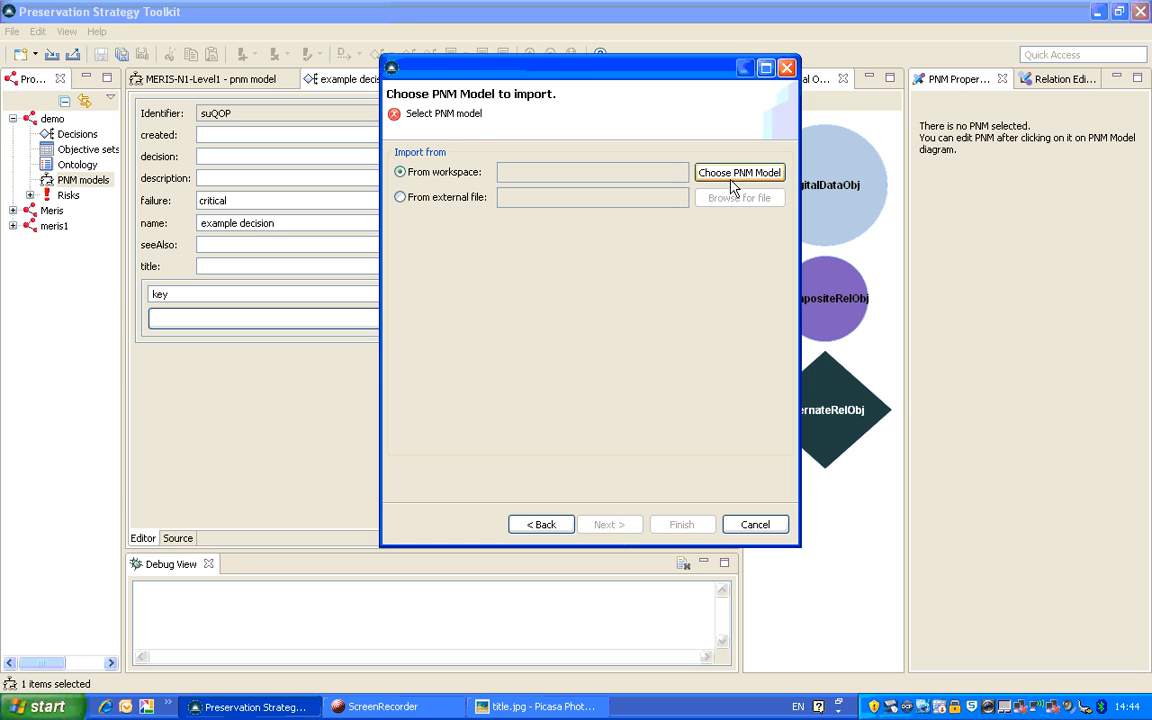
{"action": "left_click", "coordinate": [730, 177]}
{"action": "left_click", "coordinate": [458, 141]}
{"action": "left_click", "coordinate": [500, 157]}
{"action": "left_click", "coordinate": [622, 400]}
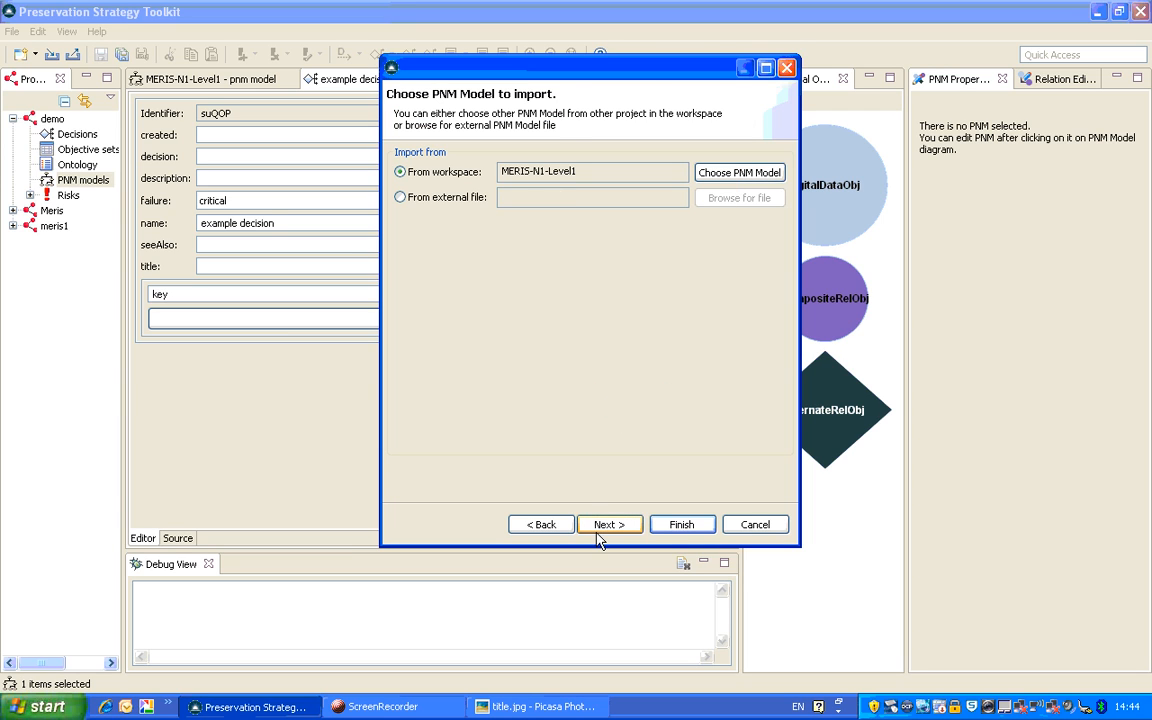
- Name the imported PNM model demo and finish the import with all its listed objectives included
{"action": "left_click", "coordinate": [600, 526]}
{"action": "left_click_drag", "start_coordinate": [487, 170], "coordinate": [385, 170]}
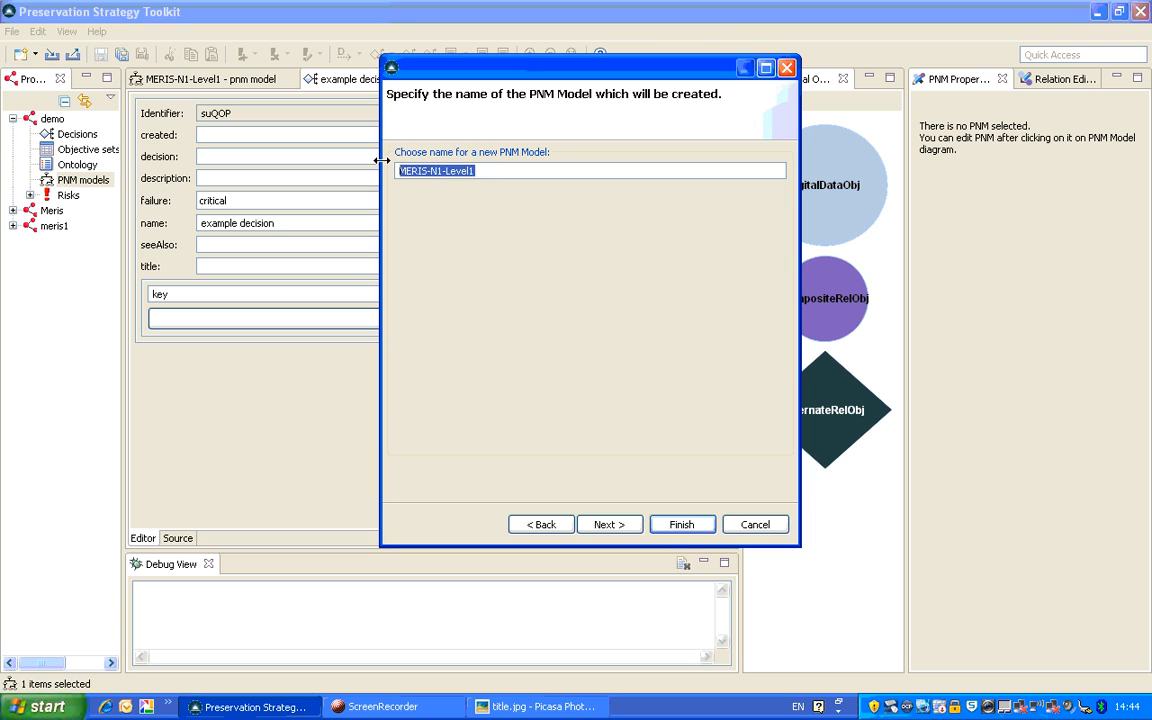
{"action": "type", "text": "demo"}
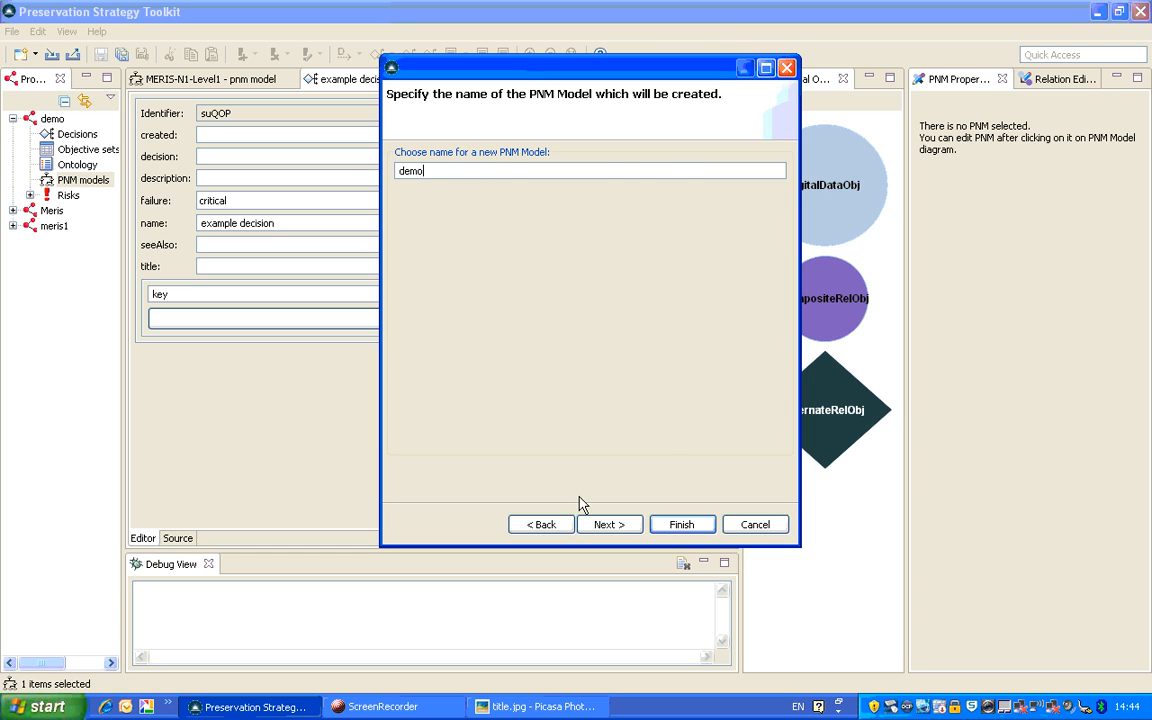
{"action": "left_click", "coordinate": [597, 525]}
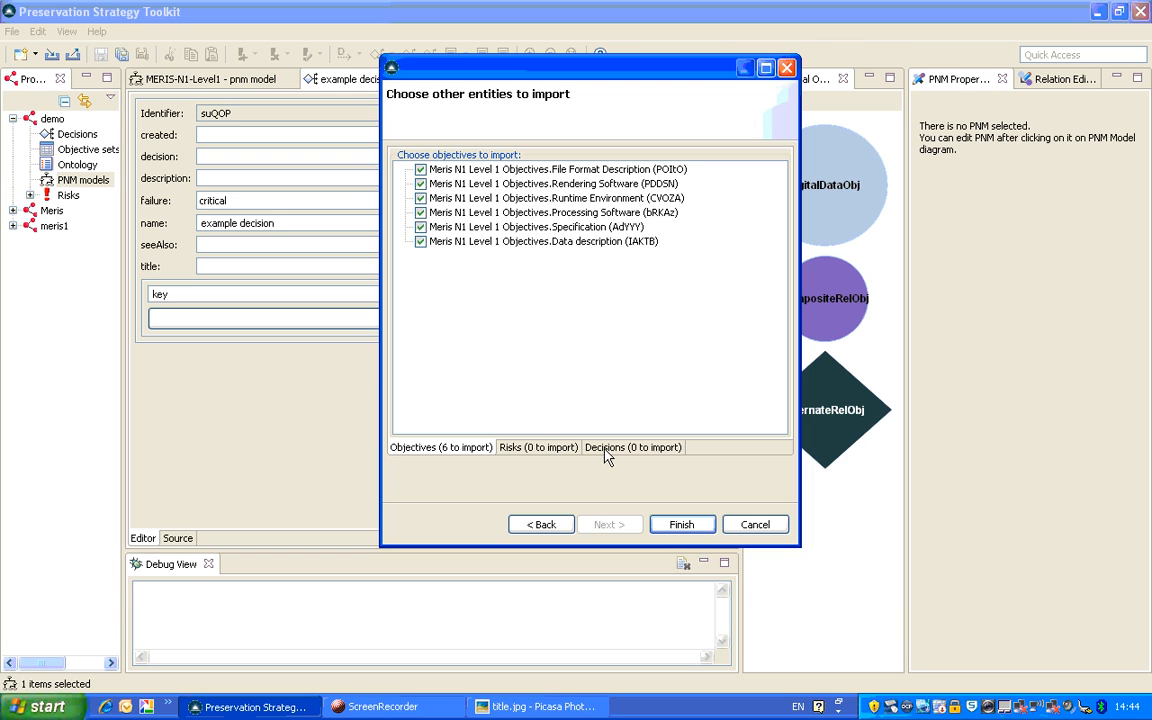
{"action": "left_click", "coordinate": [681, 525]}
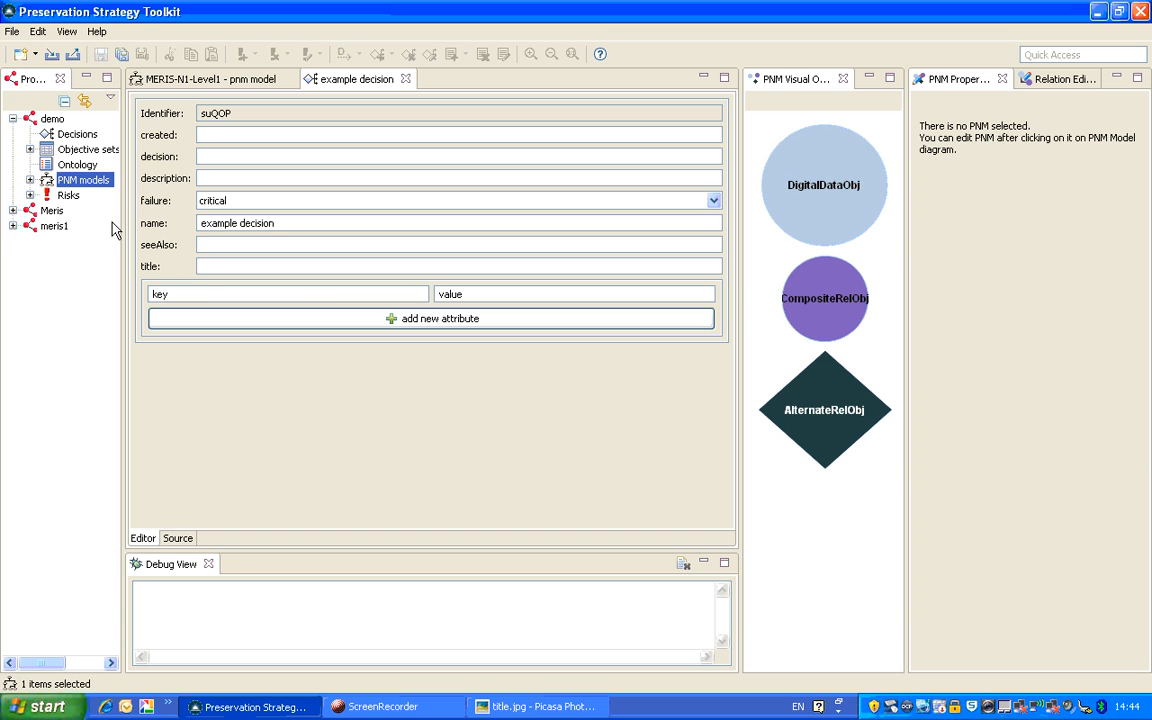
- Open the imported demo model from the demo project's PNM models and look over its diagram
{"action": "left_click", "coordinate": [30, 180]}
{"action": "left_click", "coordinate": [66, 193]}
{"action": "left_click", "coordinate": [337, 706]}
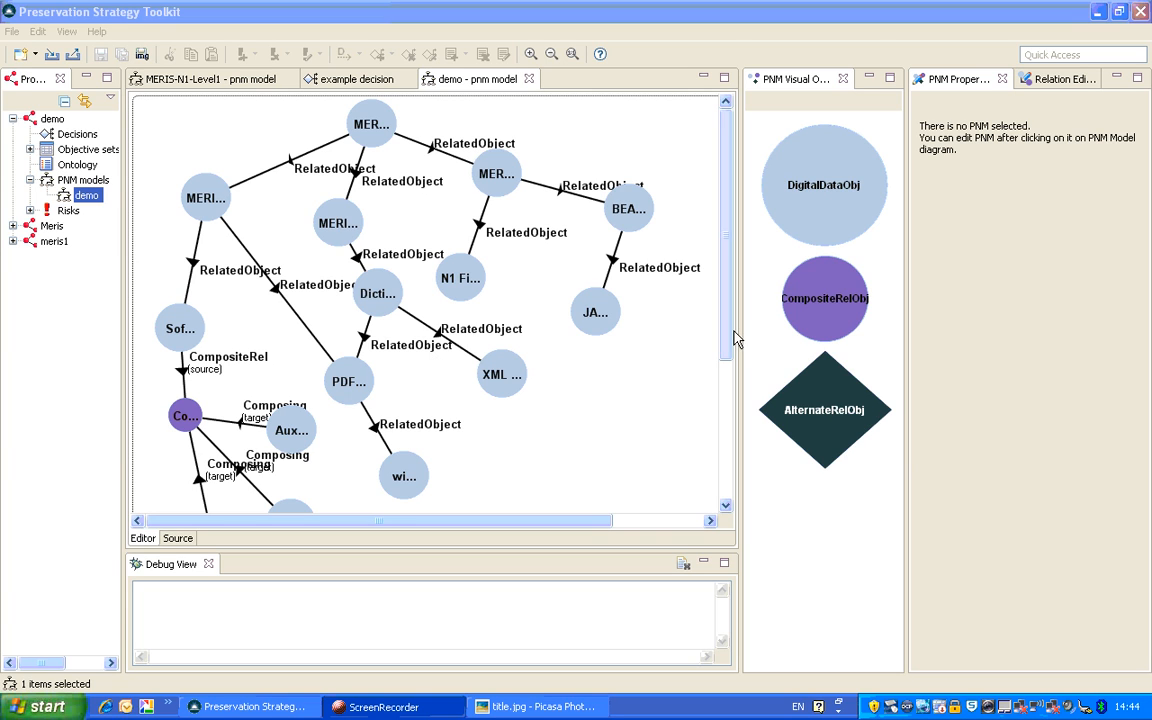
{"action": "scroll", "coordinate": [730, 340], "scroll_direction": "down", "scroll_amount": 1}
{"action": "scroll", "coordinate": [630, 528], "scroll_direction": "right", "scroll_amount": 4}
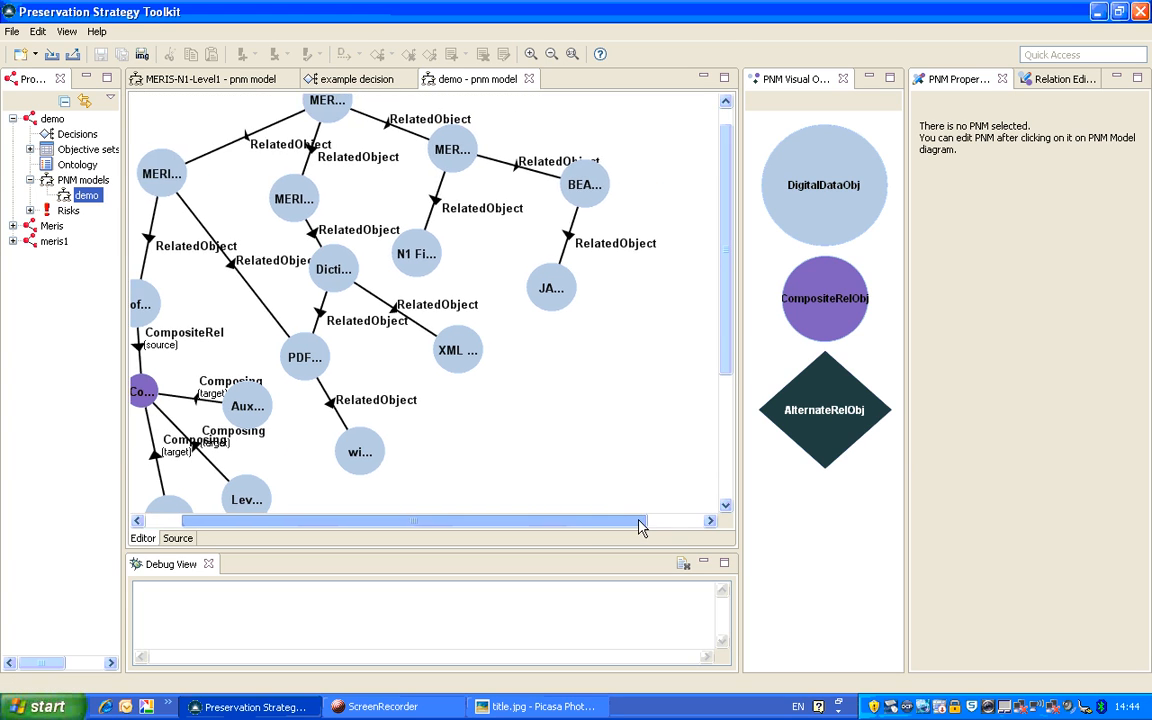
{"action": "scroll", "coordinate": [727, 385], "scroll_direction": "down", "scroll_amount": 3}
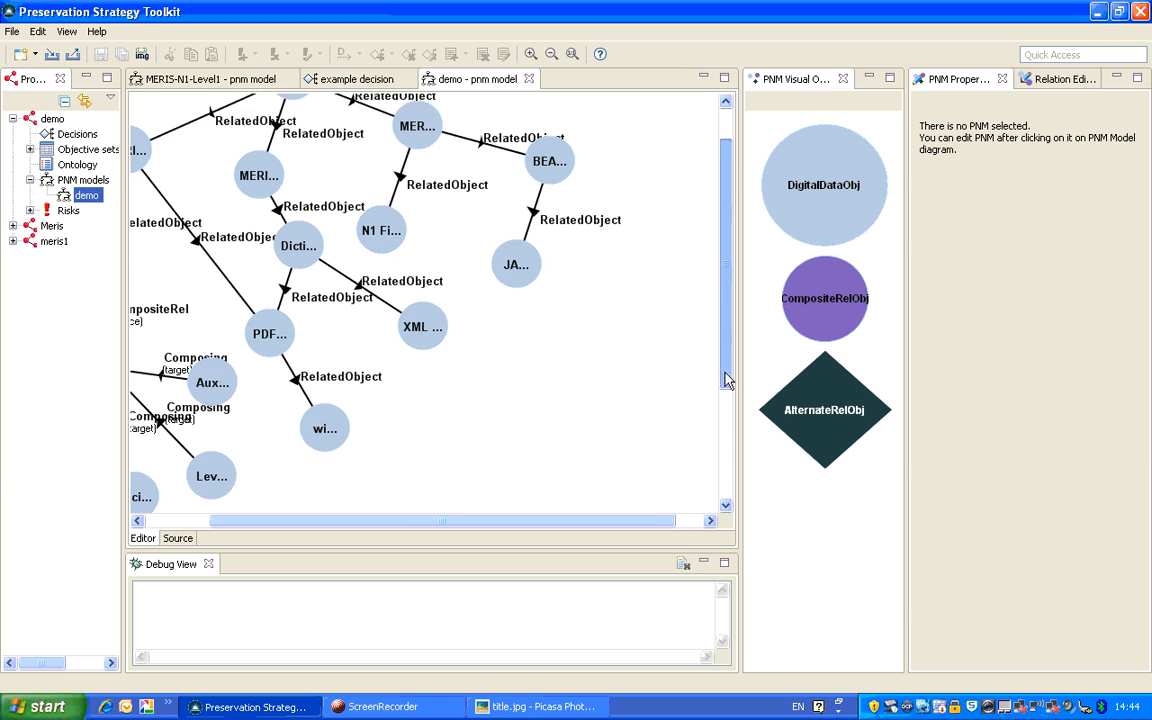
- Select the XML Specification object in the enlarged diagram and examine its name in the properties
{"action": "left_click", "coordinate": [531, 53]}
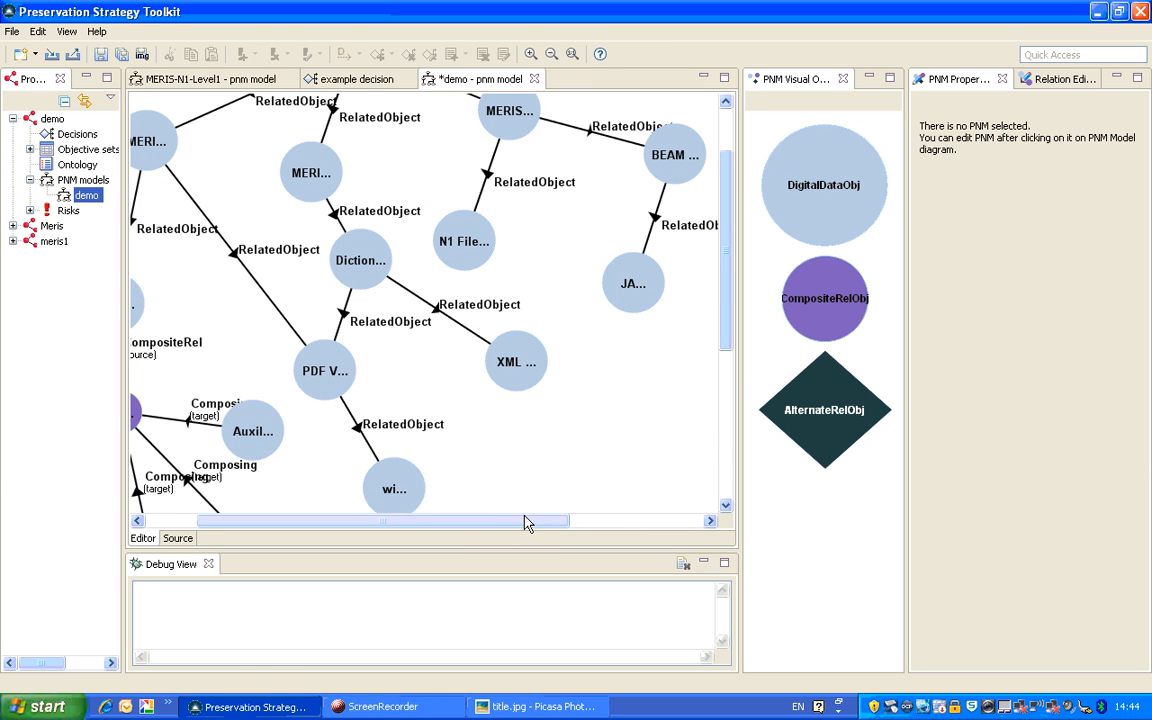
{"action": "left_click_drag", "start_coordinate": [527, 521], "coordinate": [560, 520]}
{"action": "left_click_drag", "start_coordinate": [728, 319], "coordinate": [729, 354]}
{"action": "left_click", "coordinate": [465, 290]}
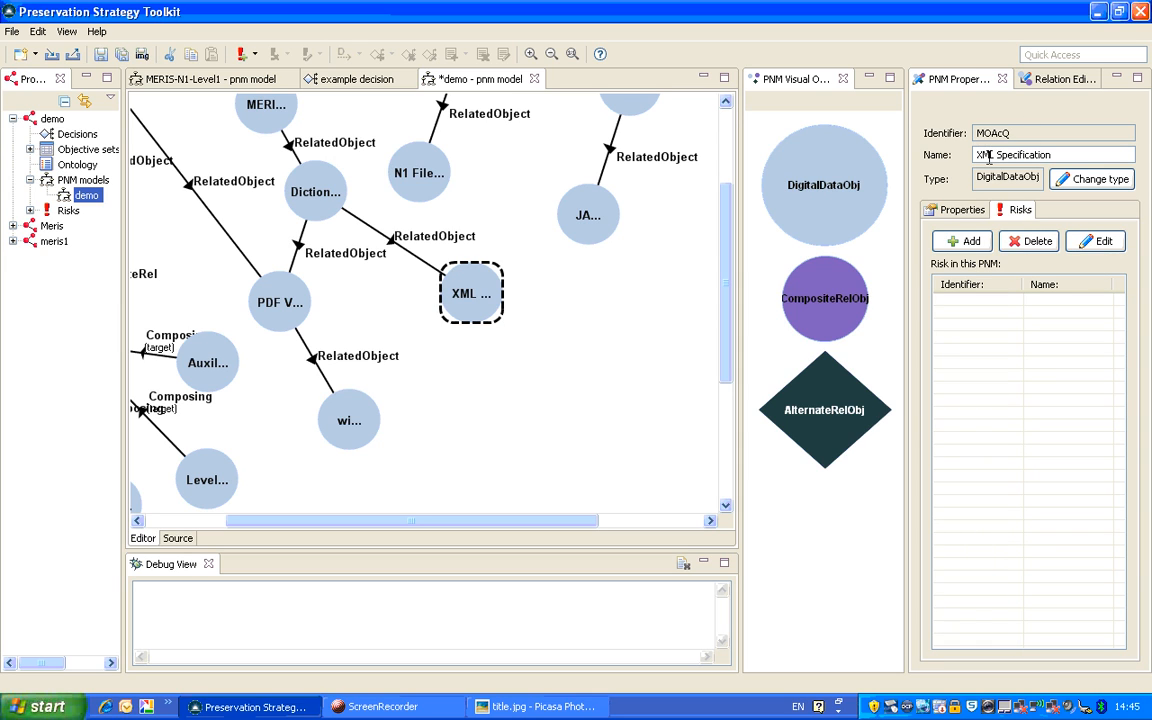
{"action": "left_click", "coordinate": [1010, 156]}
{"action": "double_click", "coordinate": [1010, 155]}
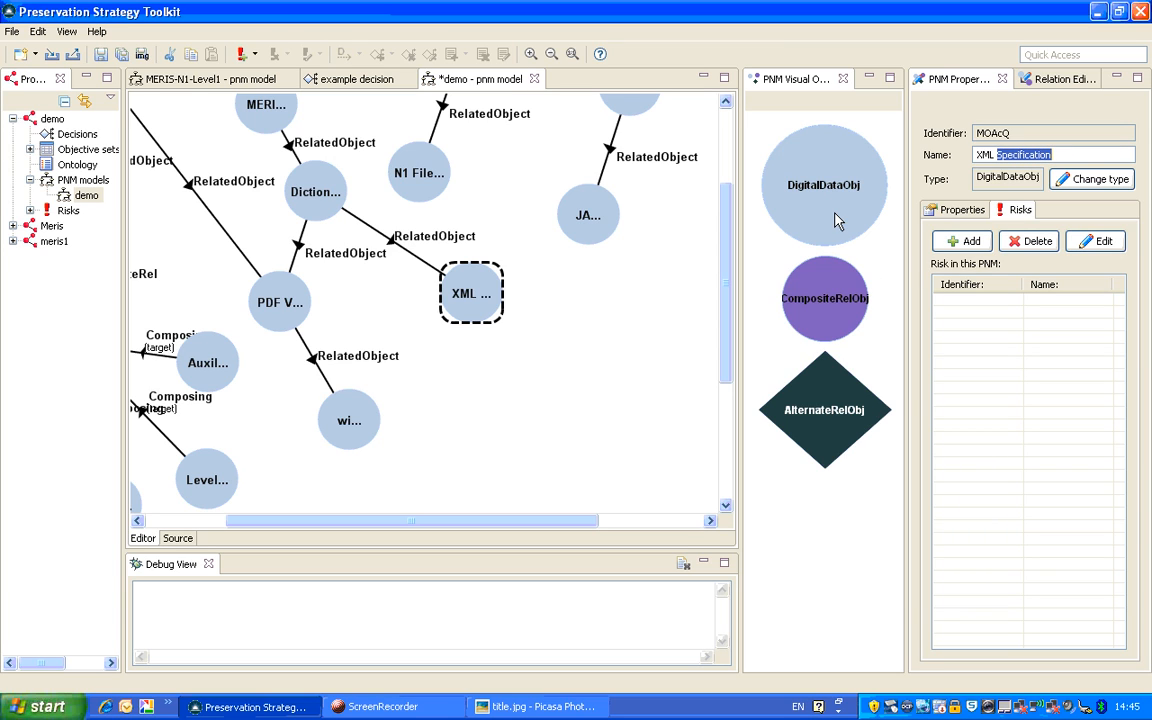
- Add a DigitalDataObj below and beside the XML Specification object and name it unicode Specification
{"action": "left_click_drag", "start_coordinate": [836, 213], "coordinate": [562, 322]}
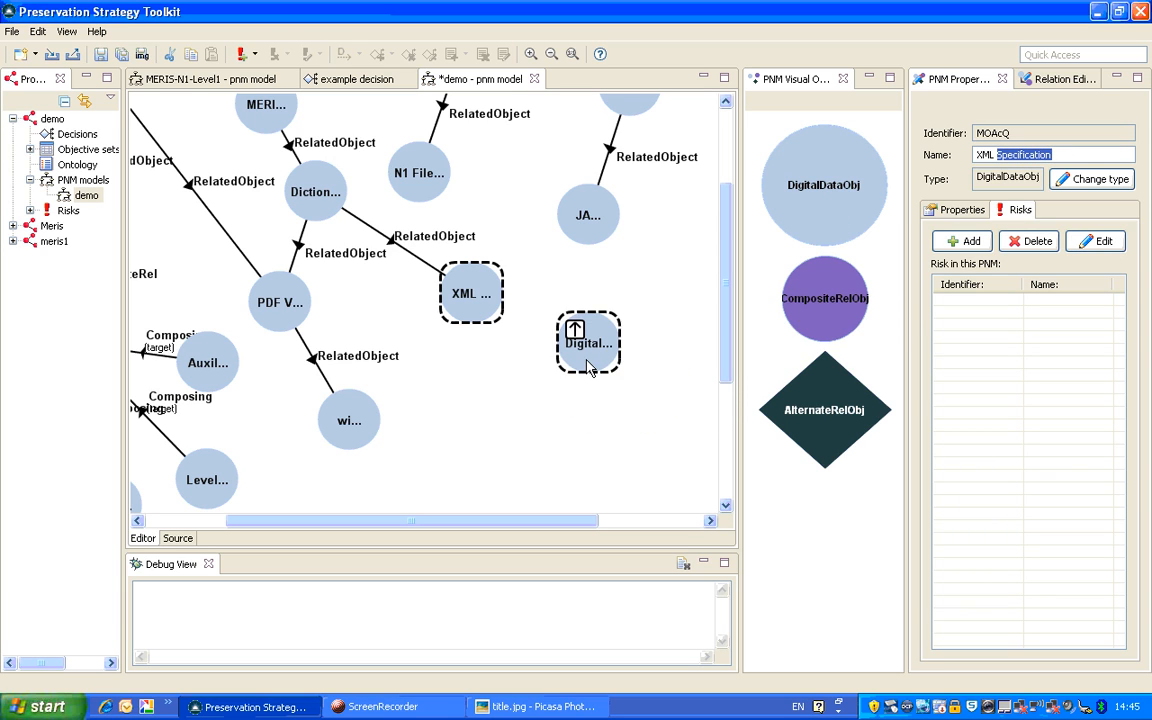
{"action": "double_click", "coordinate": [982, 156]}
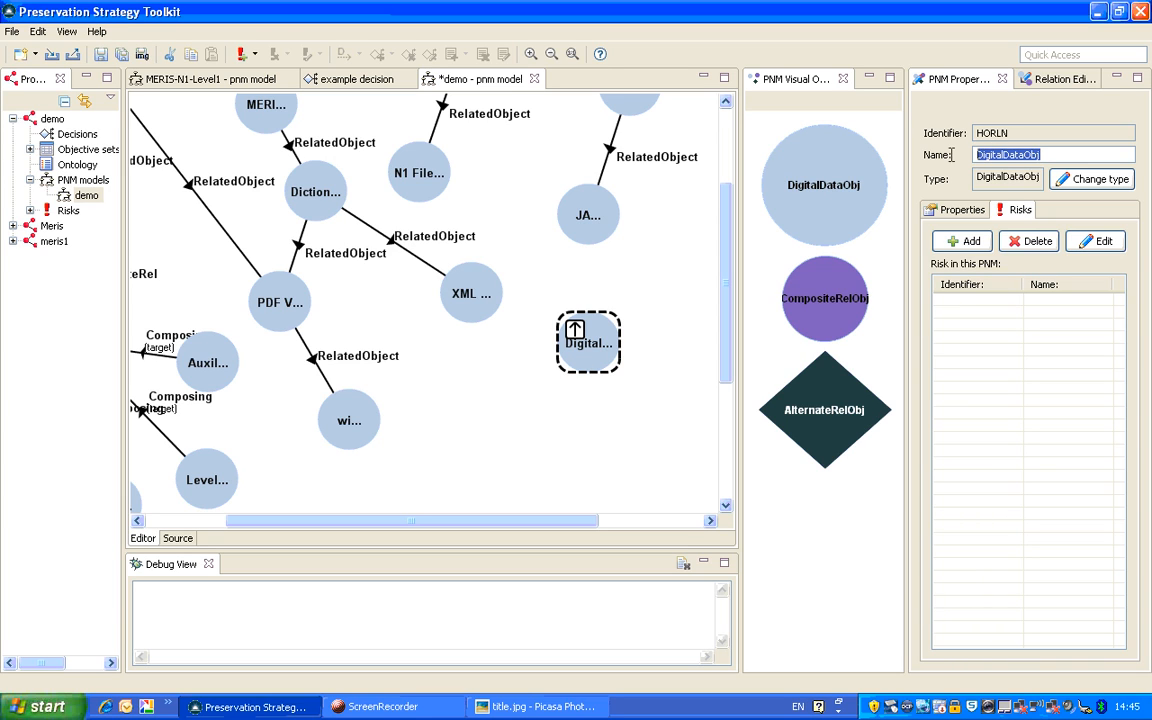
{"action": "type", "text": "unicode Specification"}
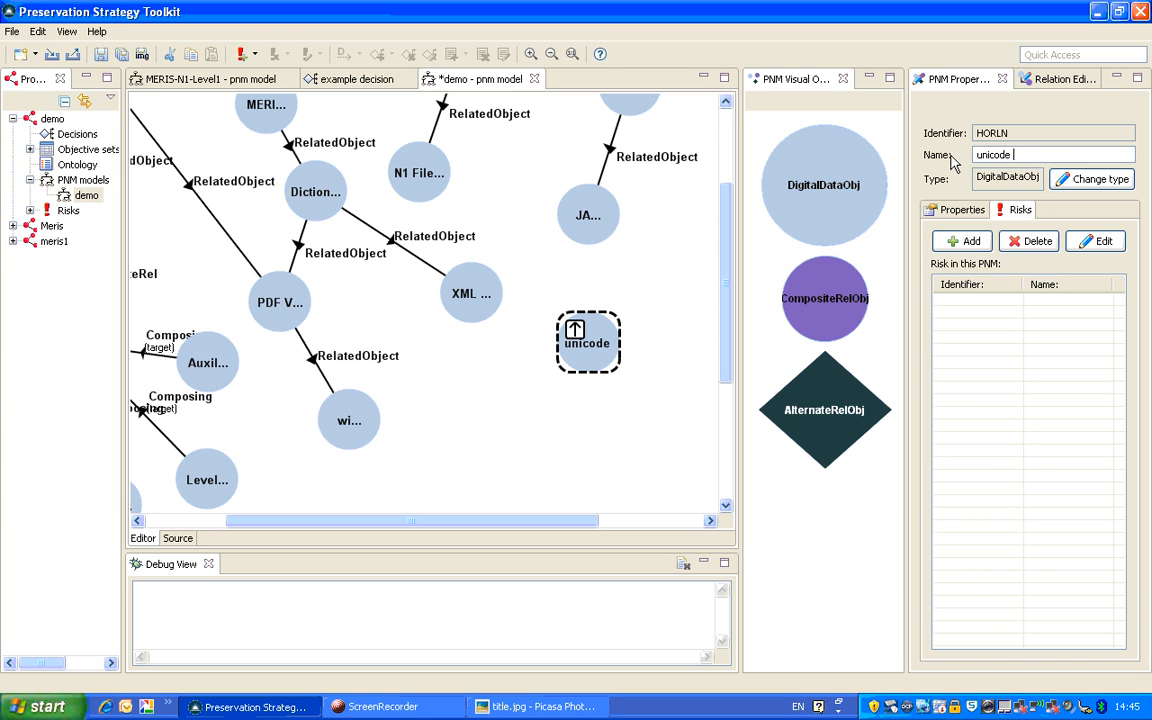
- Set the cost property of the unicode Specification object to 100
{"action": "left_click", "coordinate": [962, 210]}
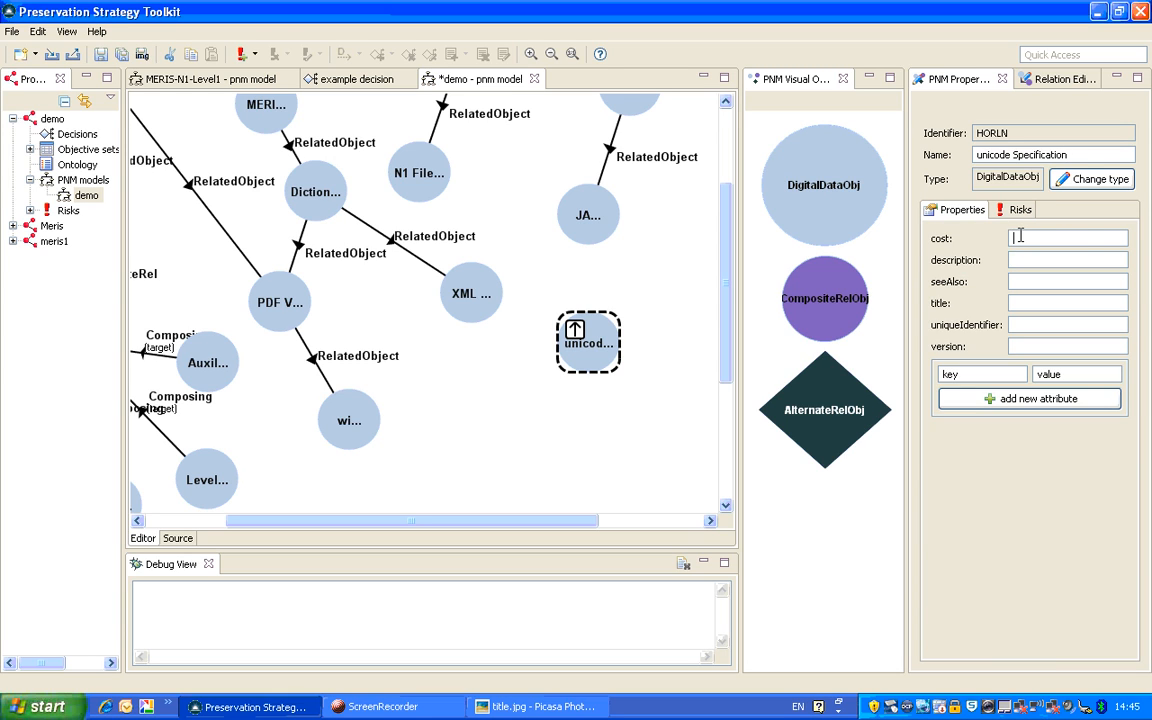
{"action": "left_click", "coordinate": [1092, 238]}
{"action": "type", "text": "100"}
- Add a new risk named "unicode Specification becomes obsolete" to the unicode Specification object
{"action": "left_click", "coordinate": [1031, 218]}
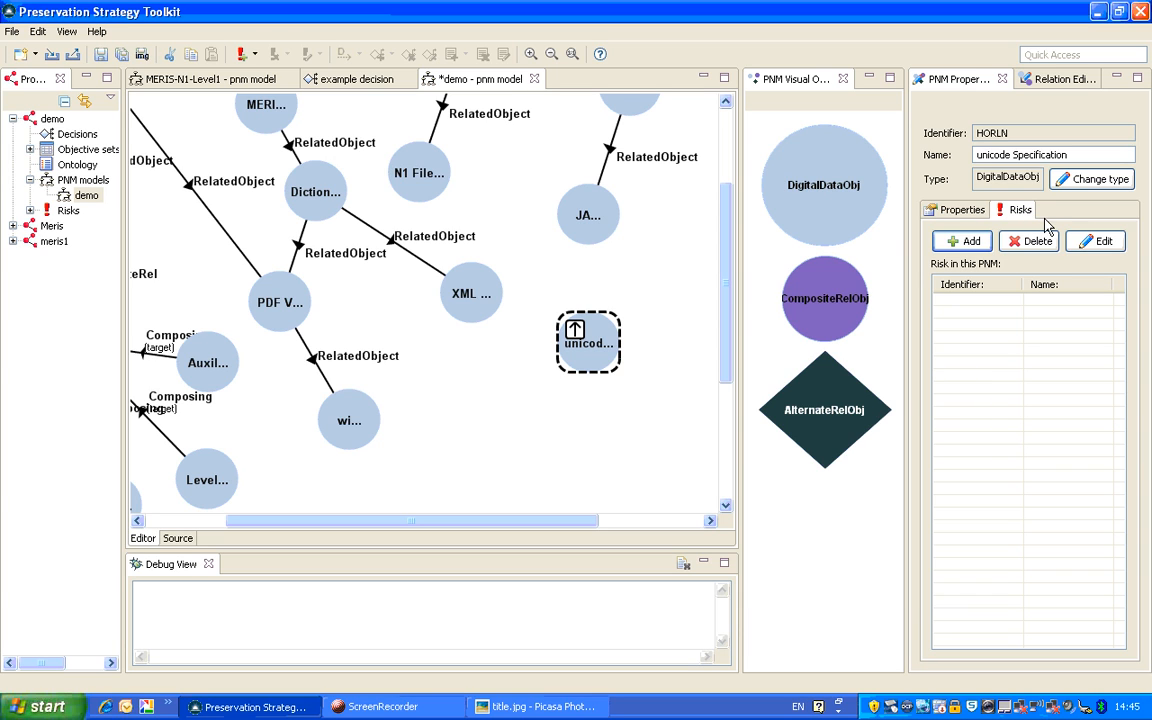
{"action": "left_click", "coordinate": [962, 241]}
{"action": "left_click", "coordinate": [485, 434]}
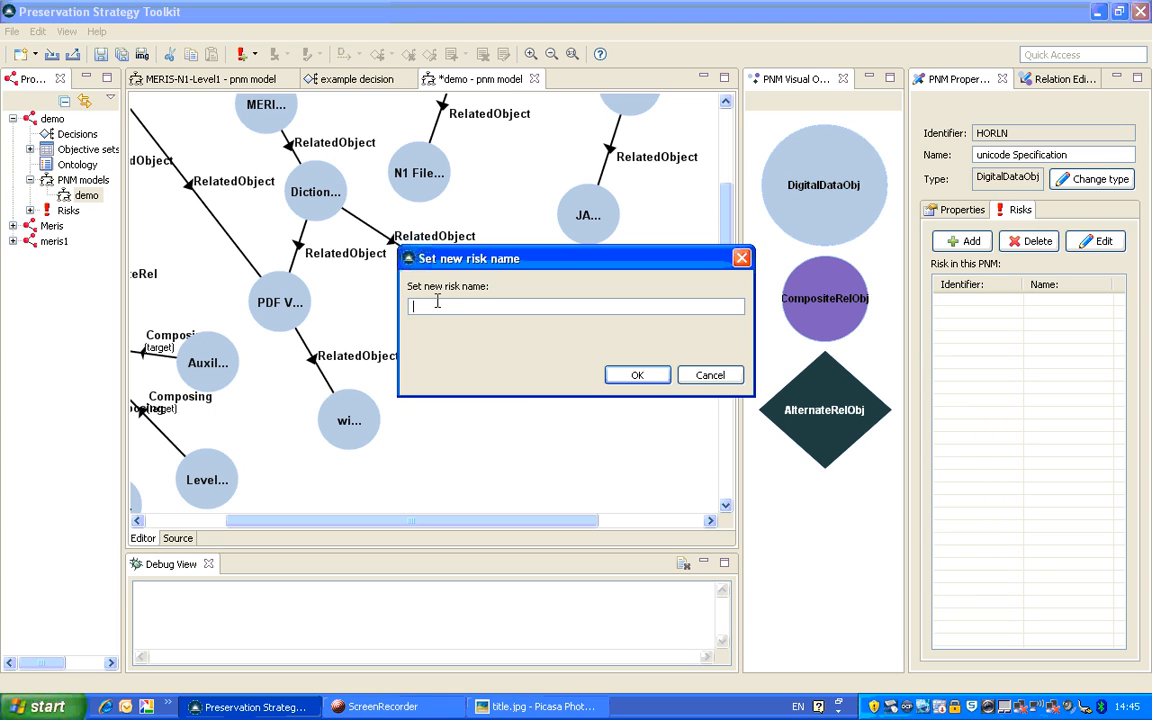
{"action": "type", "text": "unicode Specification becomes obsolete"}
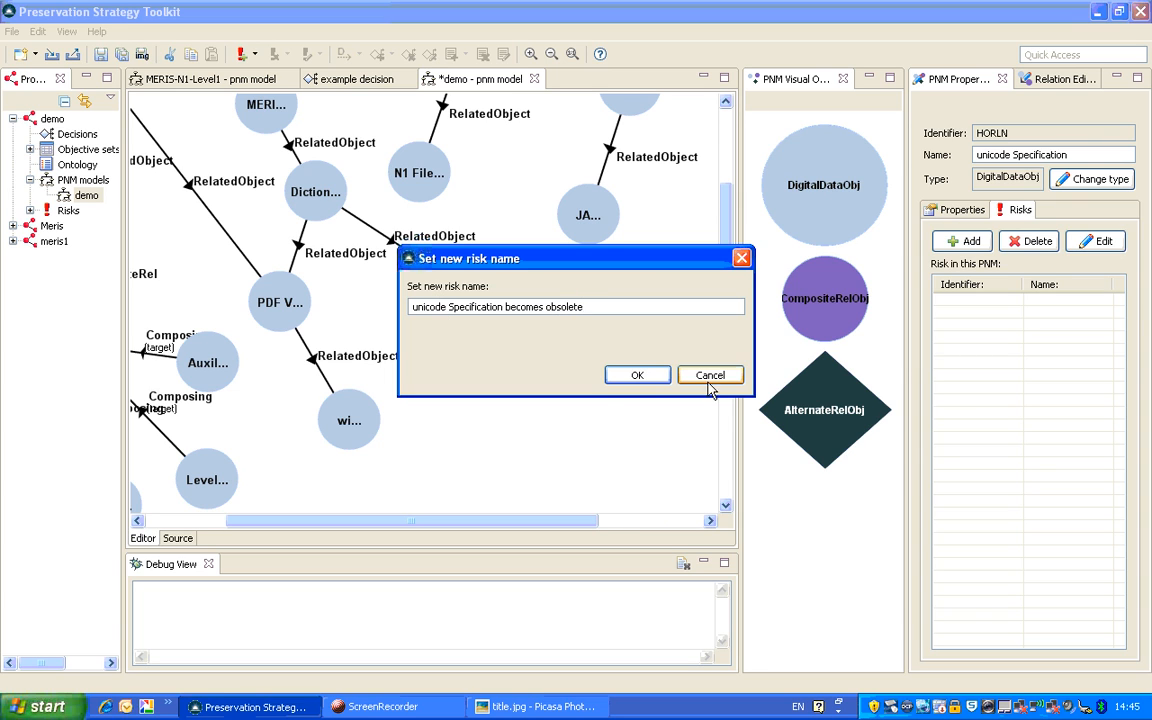
{"action": "left_click", "coordinate": [656, 380]}
{"action": "left_click", "coordinate": [1050, 302]}
{"action": "left_click", "coordinate": [1098, 241]}
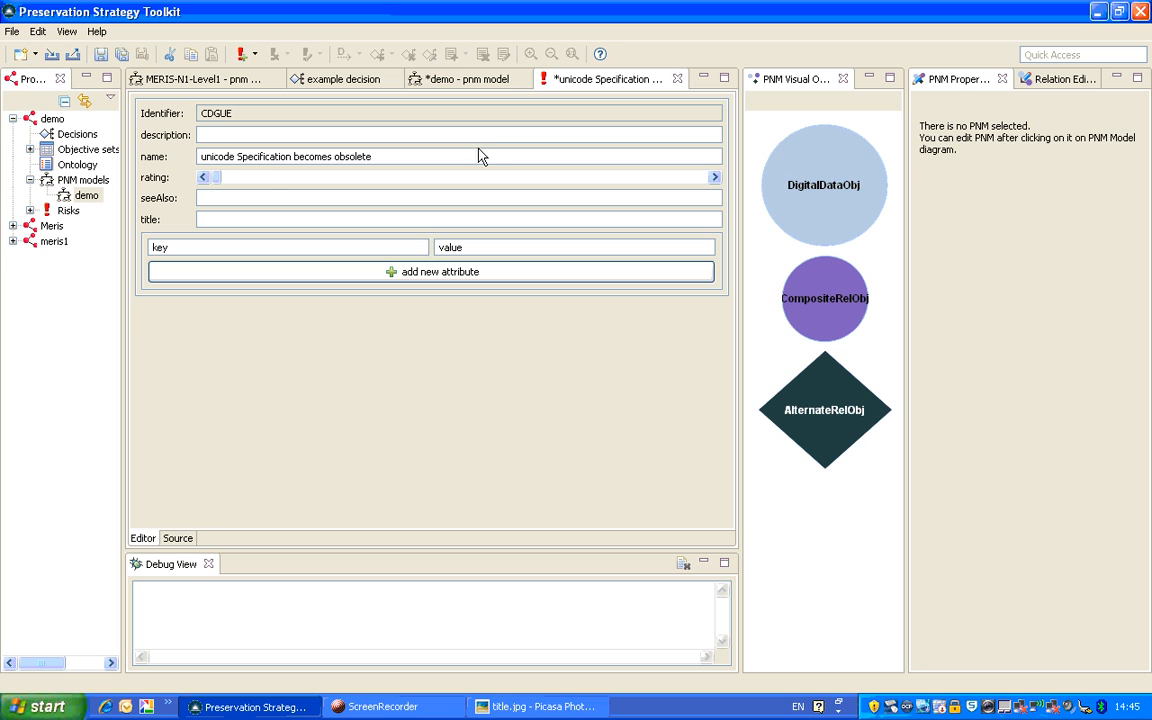
{"action": "left_click_drag", "start_coordinate": [221, 176], "coordinate": [317, 180]}
{"action": "left_click", "coordinate": [260, 200]}
{"action": "type", "text": "http://www.my.or"}
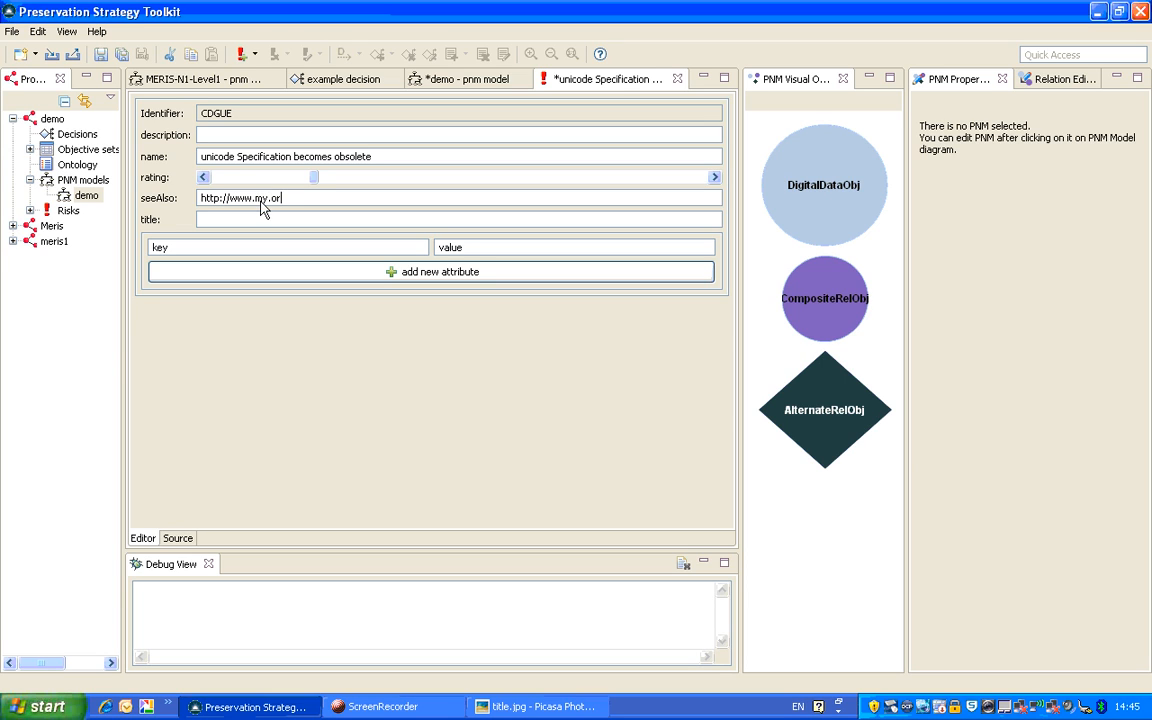
{"action": "type", "text": "g/uicode/risk.hmtl"}
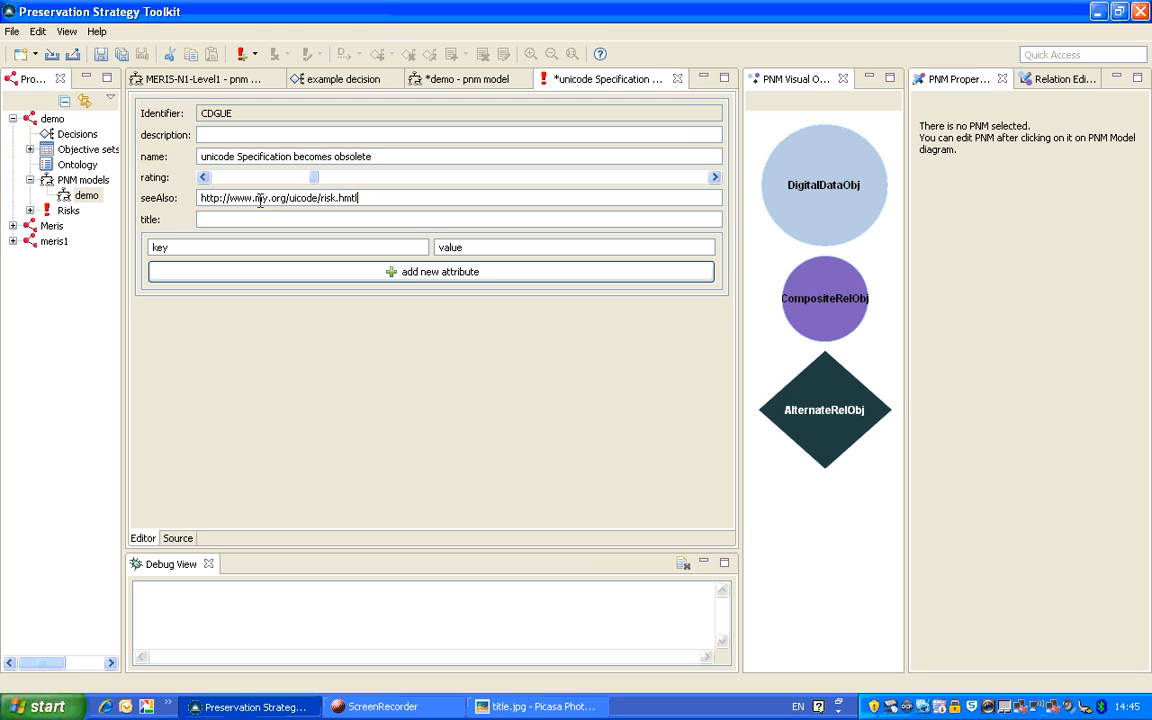
{"action": "left_click", "coordinate": [677, 79]}
{"action": "left_click", "coordinate": [572, 364]}
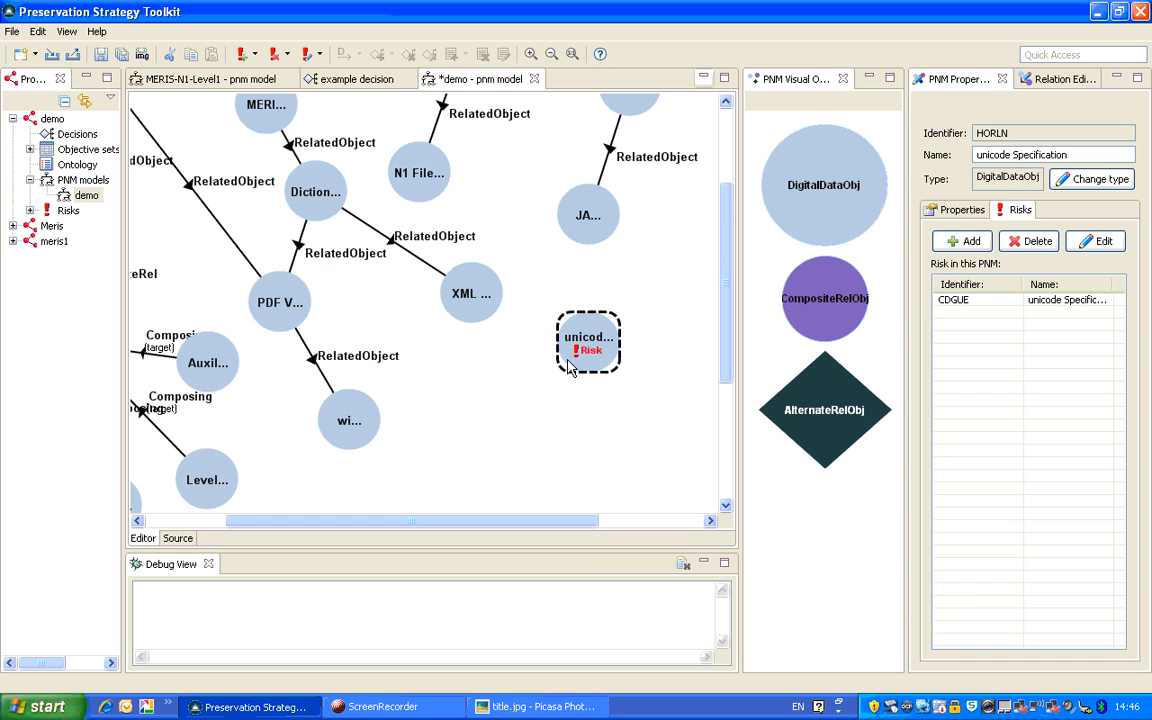
- Connect XML Specification to unicode Specification with a RelatedObject dependency and move the unicode object slightly lower
{"action": "left_click", "coordinate": [459, 283]}
{"action": "left_click_drag", "start_coordinate": [459, 283], "coordinate": [530, 304]}
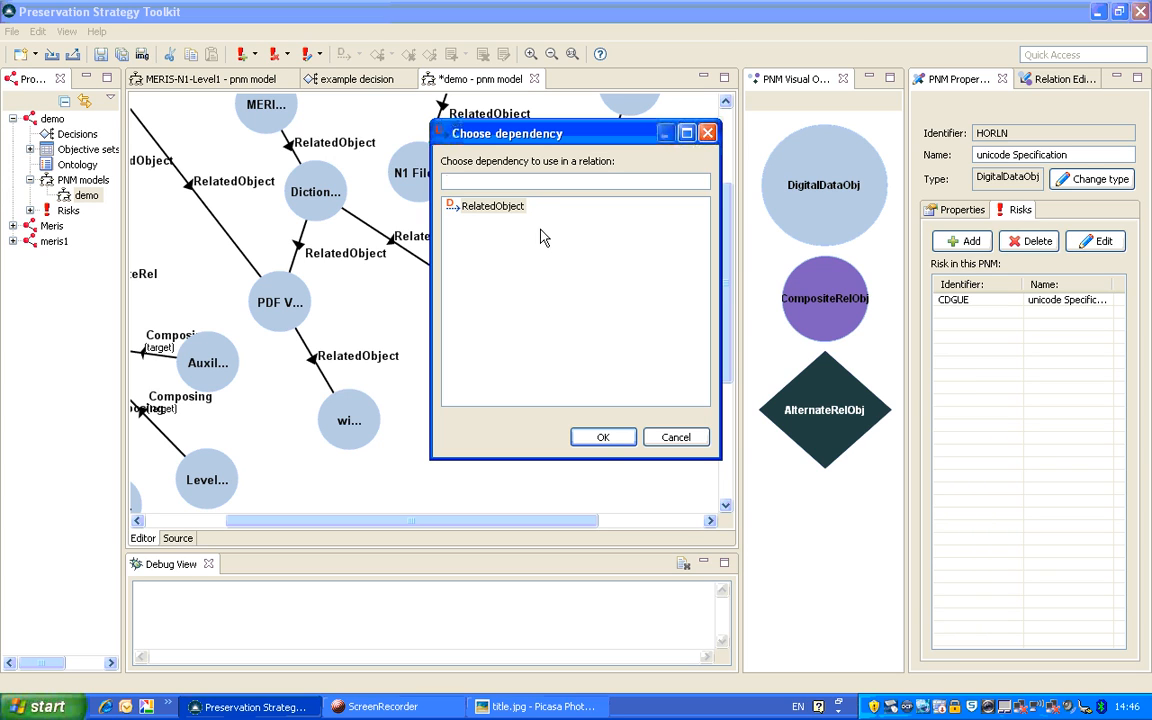
{"action": "left_click", "coordinate": [603, 439]}
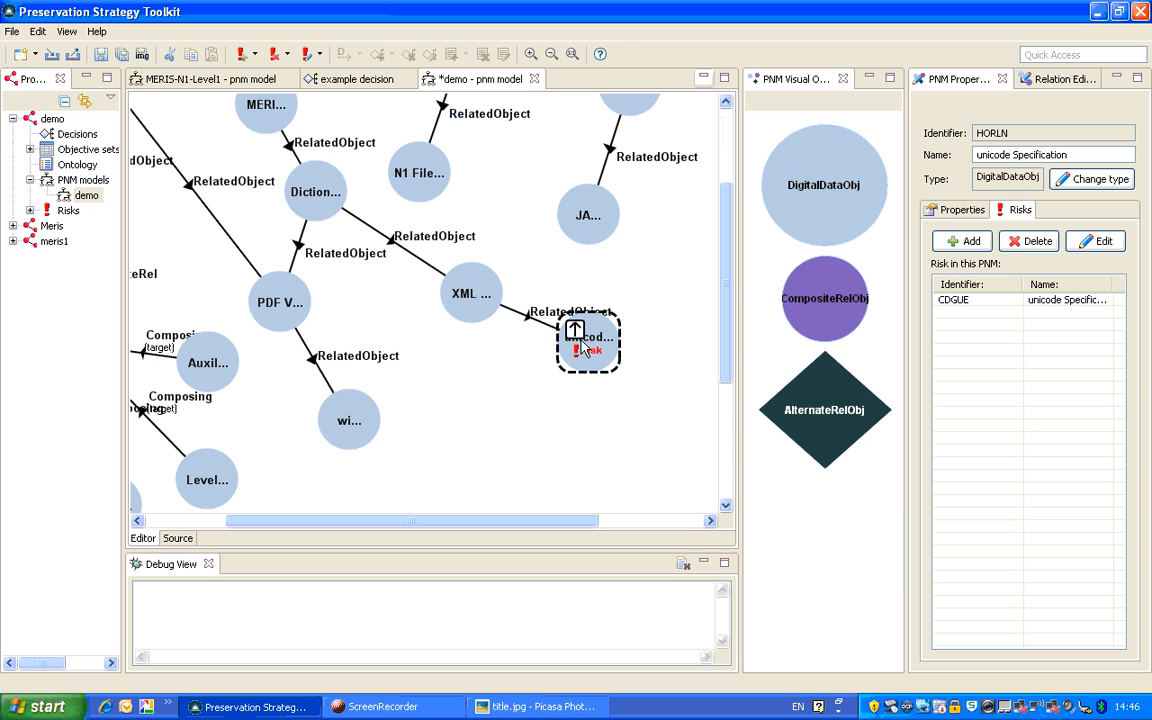
{"action": "left_click_drag", "start_coordinate": [589, 357], "coordinate": [601, 383]}
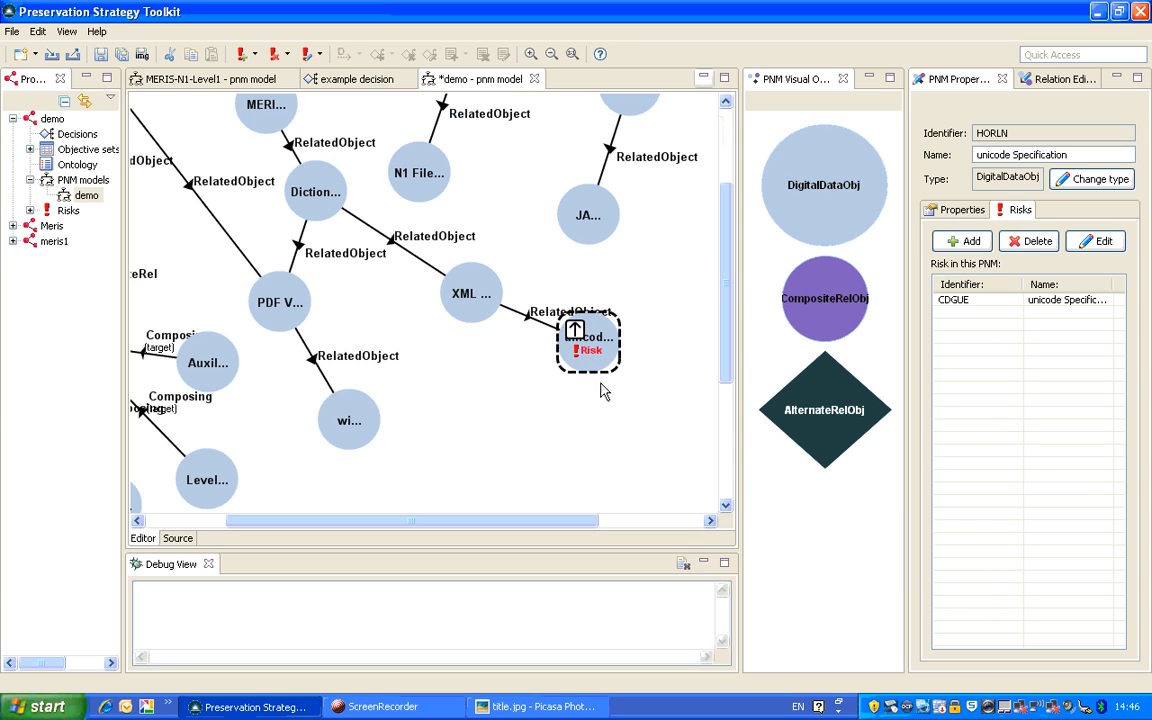
- Set the demo objective Specification (YWEwD) on the RelatedObject relation between XML Specification and unicode Specification
{"action": "left_click", "coordinate": [516, 324]}
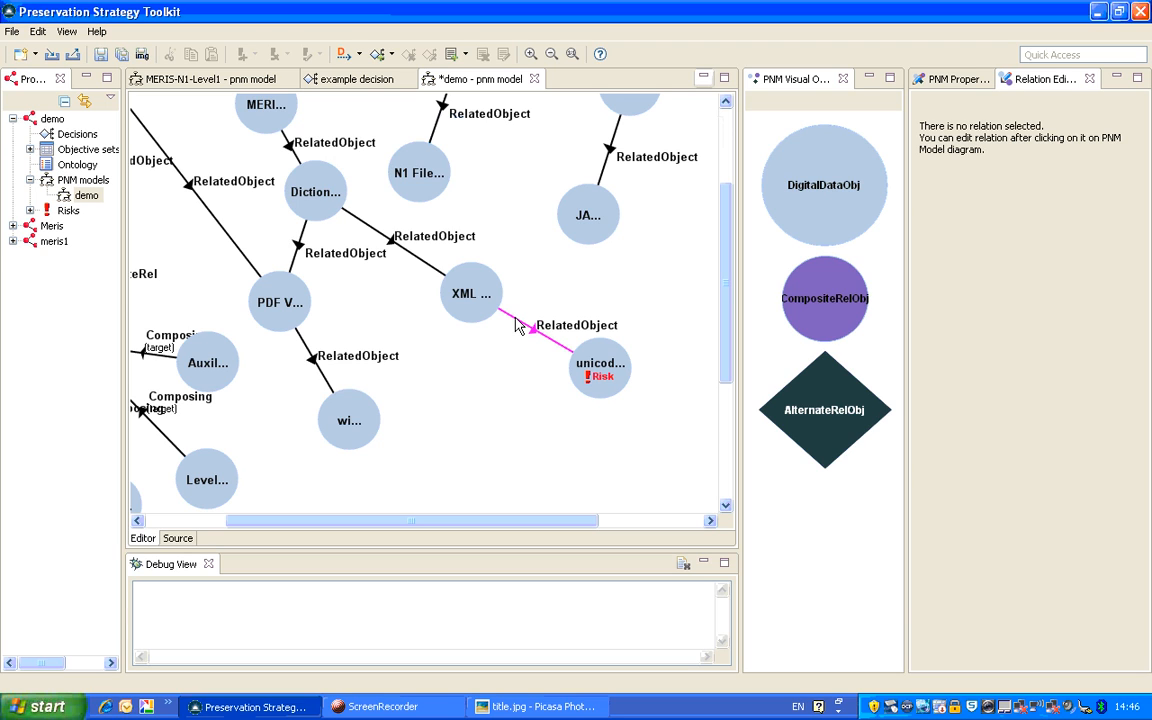
{"action": "right_click", "coordinate": [516, 324]}
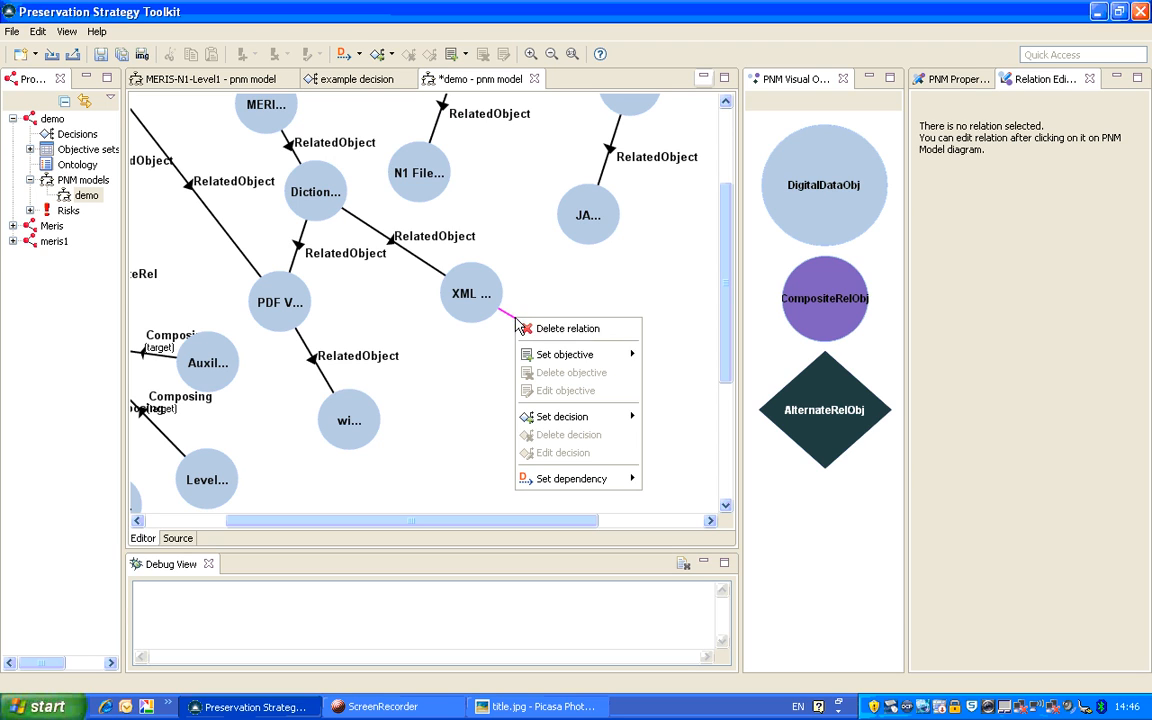
{"action": "mouse_move", "coordinate": [569, 358]}
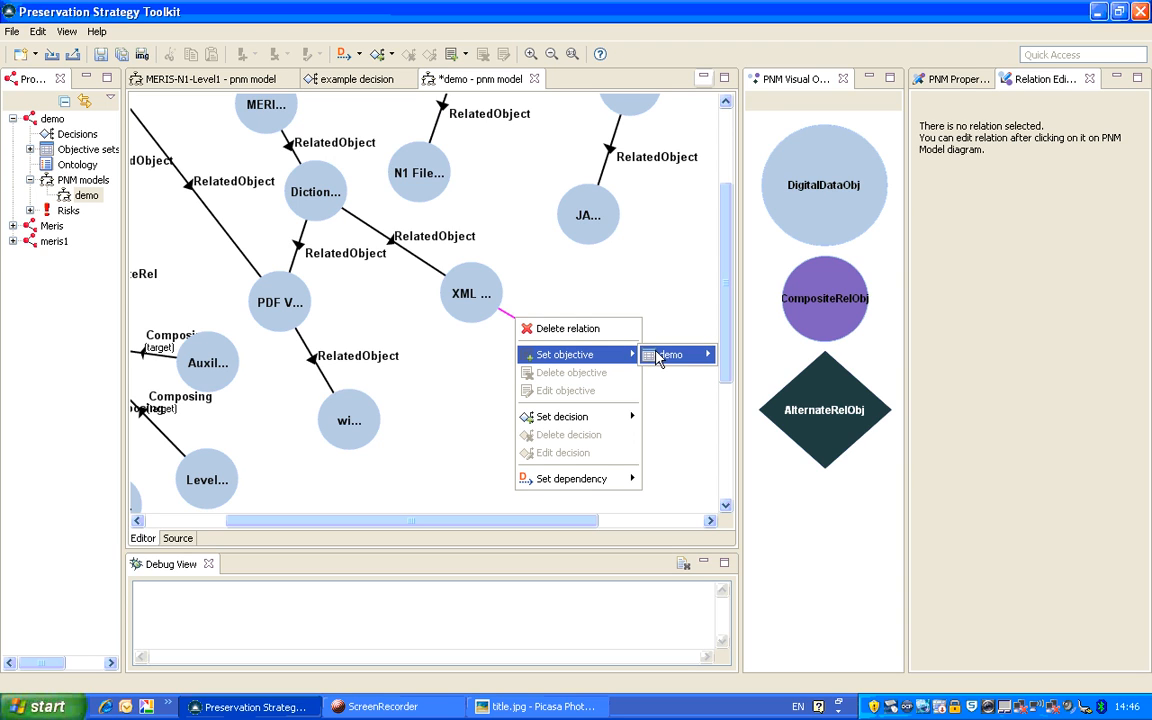
{"action": "mouse_move", "coordinate": [672, 355]}
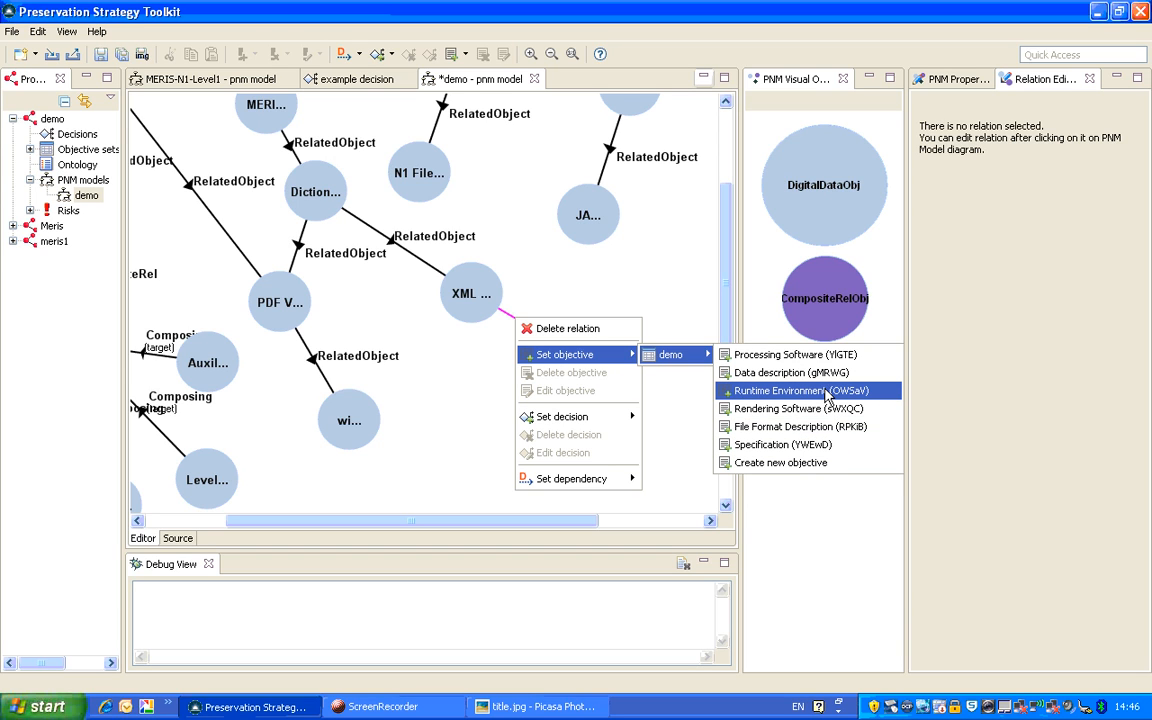
{"action": "left_click", "coordinate": [826, 445]}
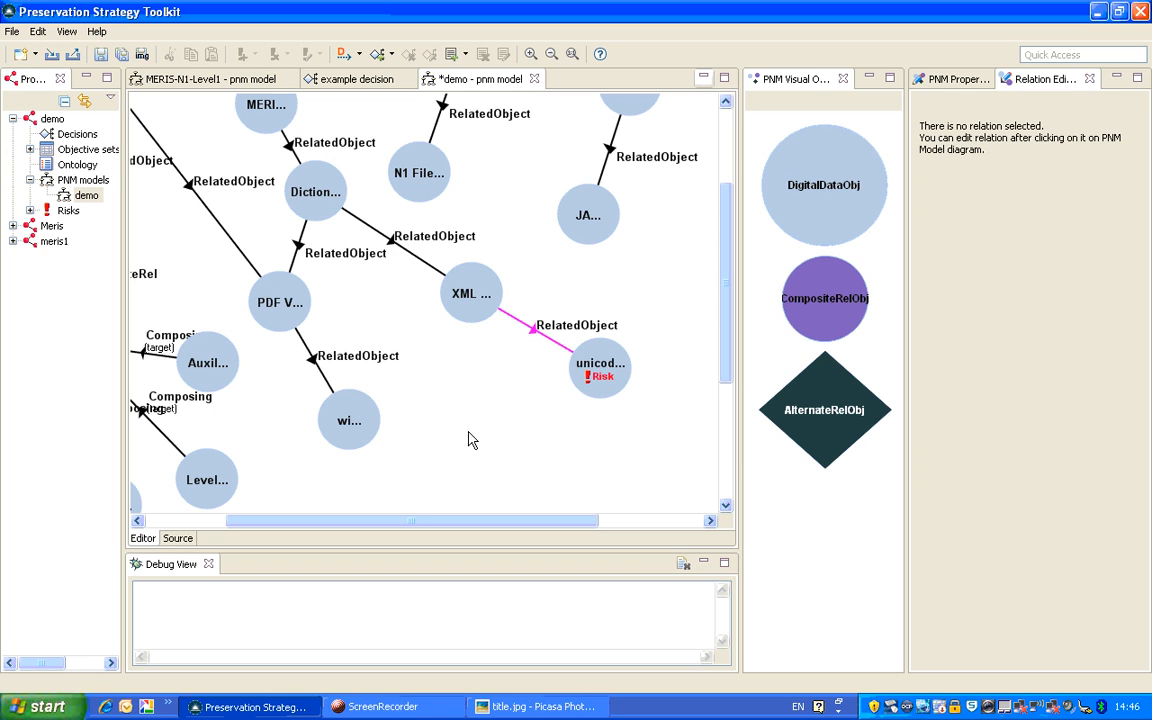
- Delete the RelatedObject relation between the PDF Viewer and windows objects
{"action": "left_click", "coordinate": [334, 408]}
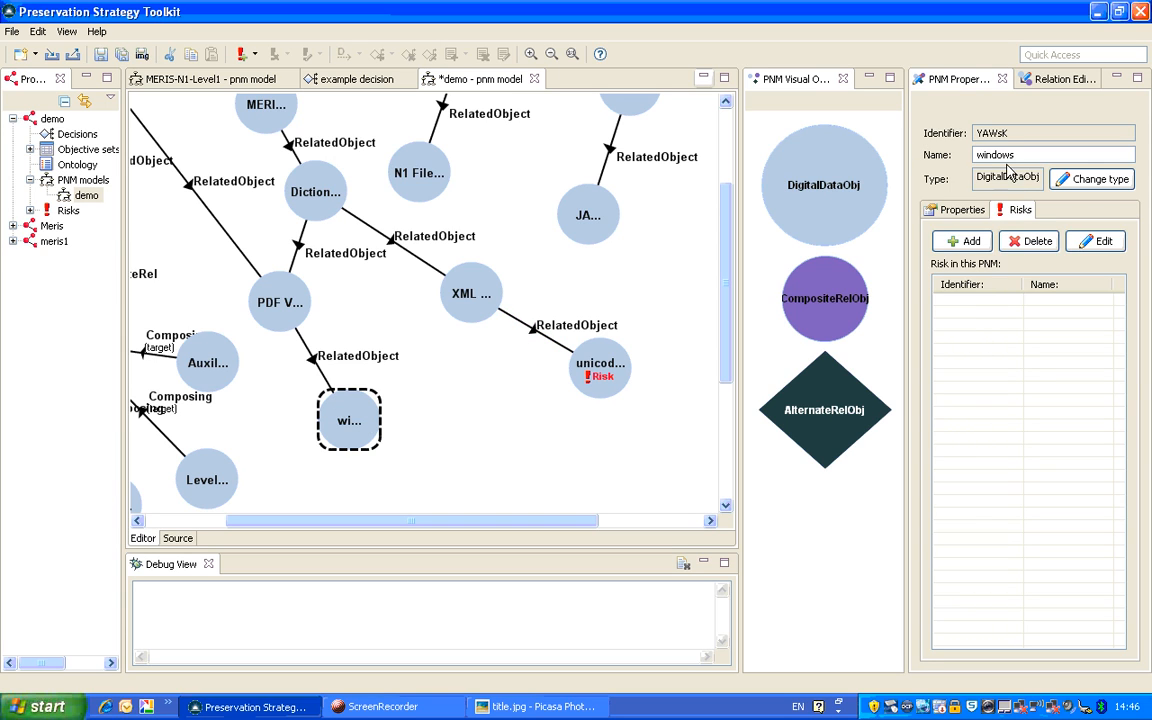
{"action": "left_click", "coordinate": [255, 300]}
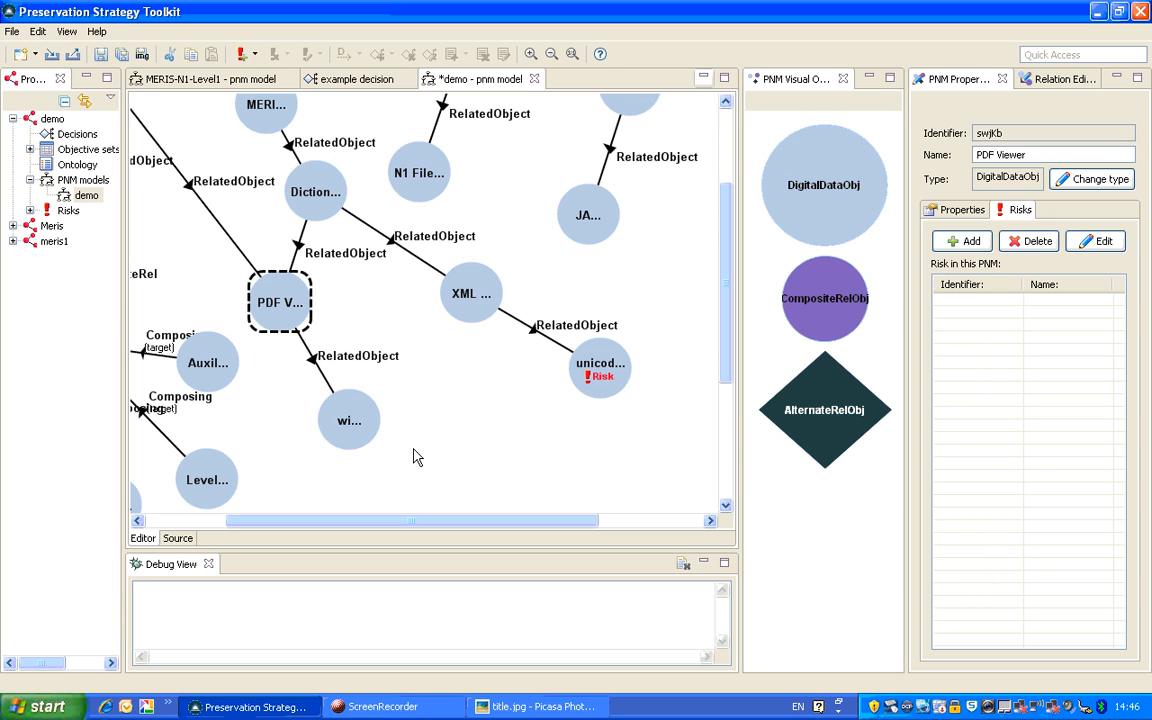
{"action": "right_click", "coordinate": [322, 374]}
{"action": "left_click", "coordinate": [364, 390]}
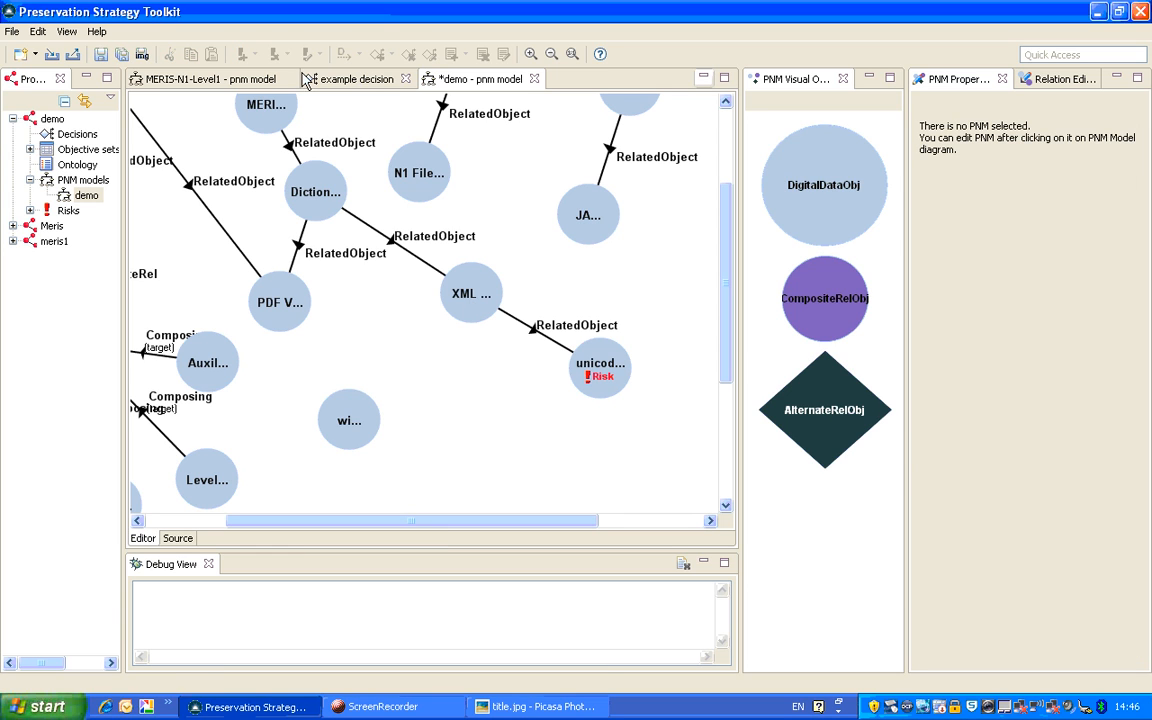
- Copy the Linux object from the MERIS-N1-Level1 model into the demo model and place it beside the windows object
{"action": "left_click", "coordinate": [213, 78]}
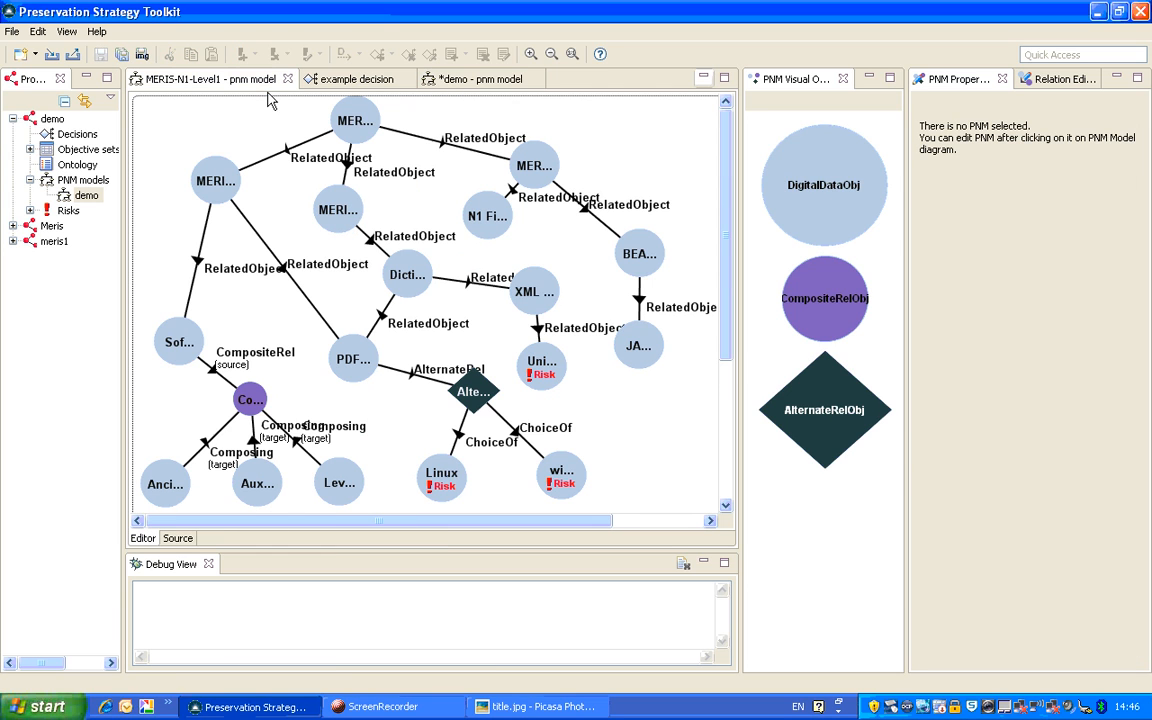
{"action": "right_click", "coordinate": [449, 474]}
{"action": "left_click", "coordinate": [482, 491]}
{"action": "left_click", "coordinate": [449, 84]}
{"action": "right_click", "coordinate": [371, 331]}
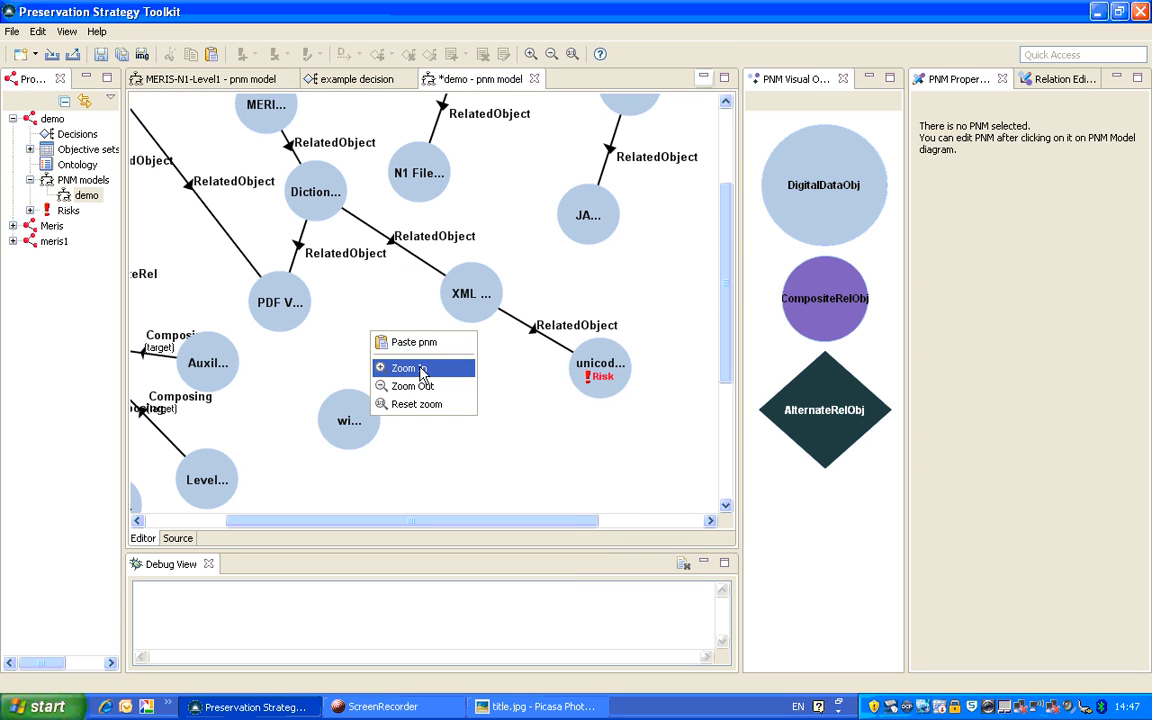
{"action": "left_click", "coordinate": [413, 342]}
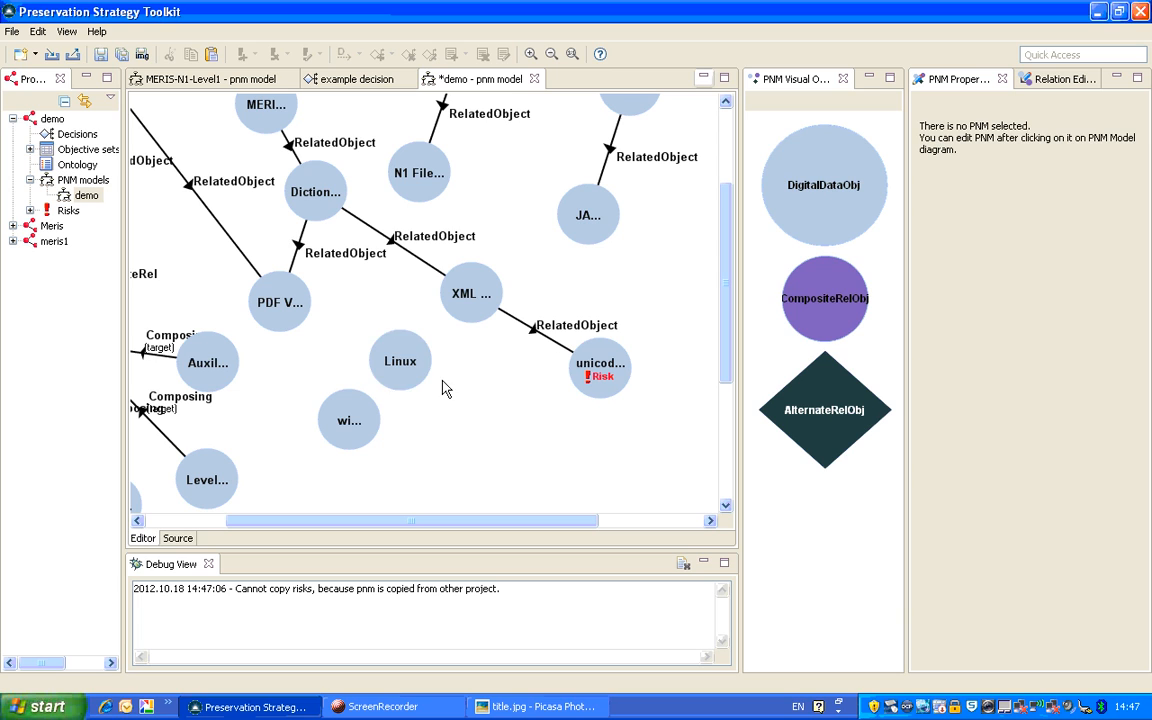
{"action": "left_click_drag", "start_coordinate": [400, 380], "coordinate": [463, 442]}
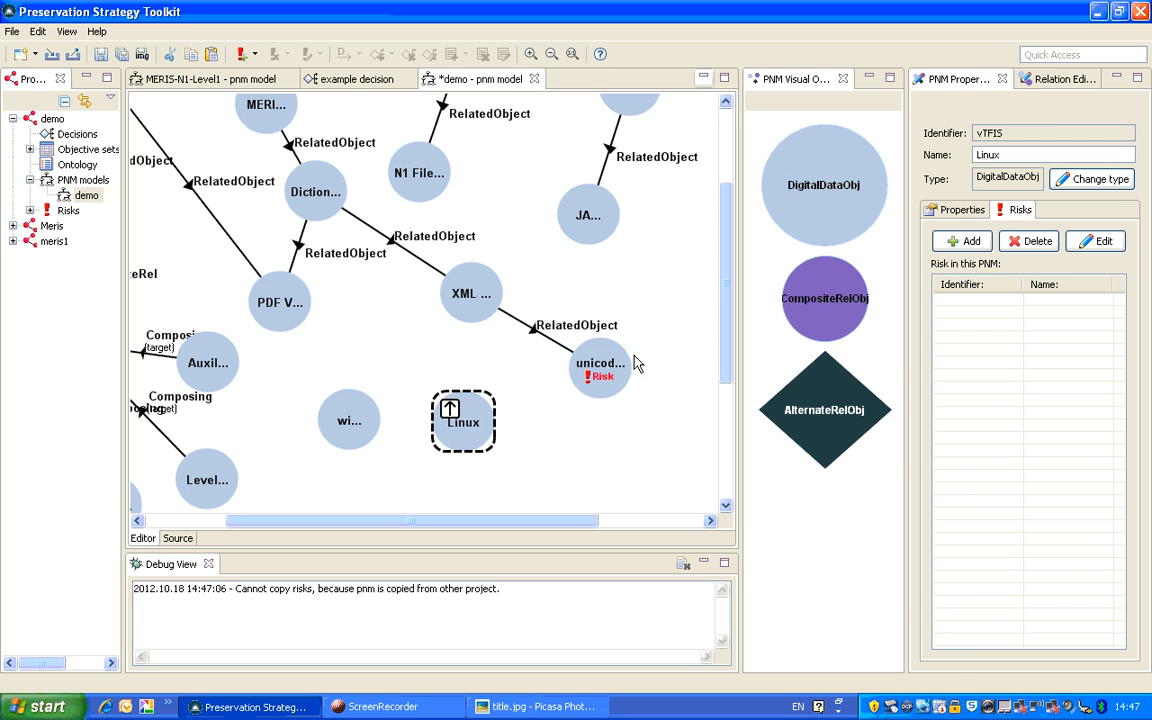
- Add an AlternateRelObj next to PDF Viewer and connect PDF Viewer to it with an AlternateRel dependency
{"action": "left_click_drag", "start_coordinate": [768, 363], "coordinate": [340, 308]}
{"action": "left_click", "coordinate": [266, 292]}
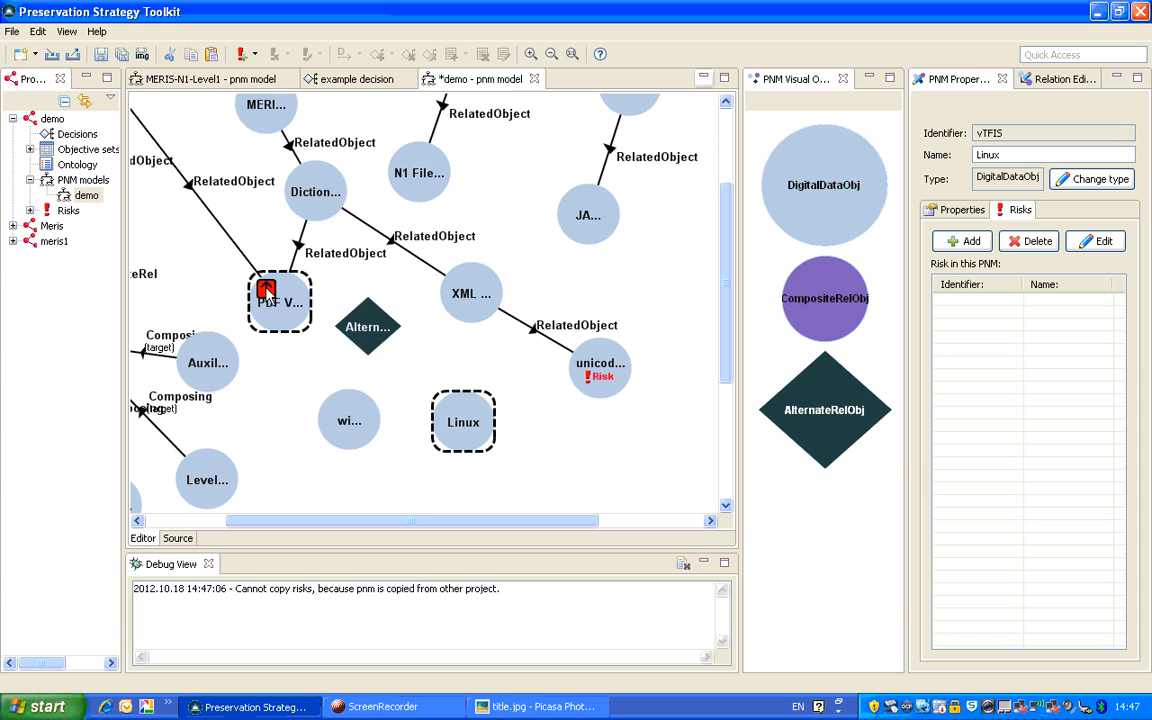
{"action": "left_click_drag", "start_coordinate": [266, 290], "coordinate": [370, 335]}
{"action": "left_click", "coordinate": [598, 438]}
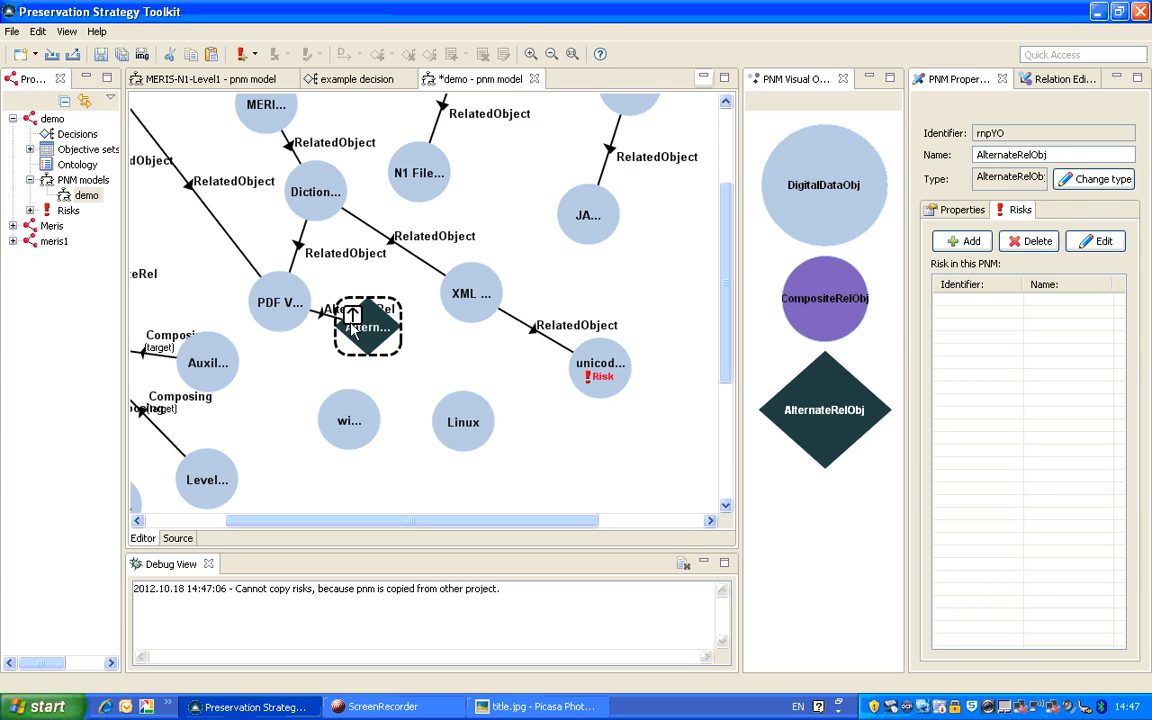
- Connect the AlternateRelObj to both the Linux and windows objects with ChoiceOf dependencies
{"action": "left_click_drag", "start_coordinate": [368, 325], "coordinate": [470, 420]}
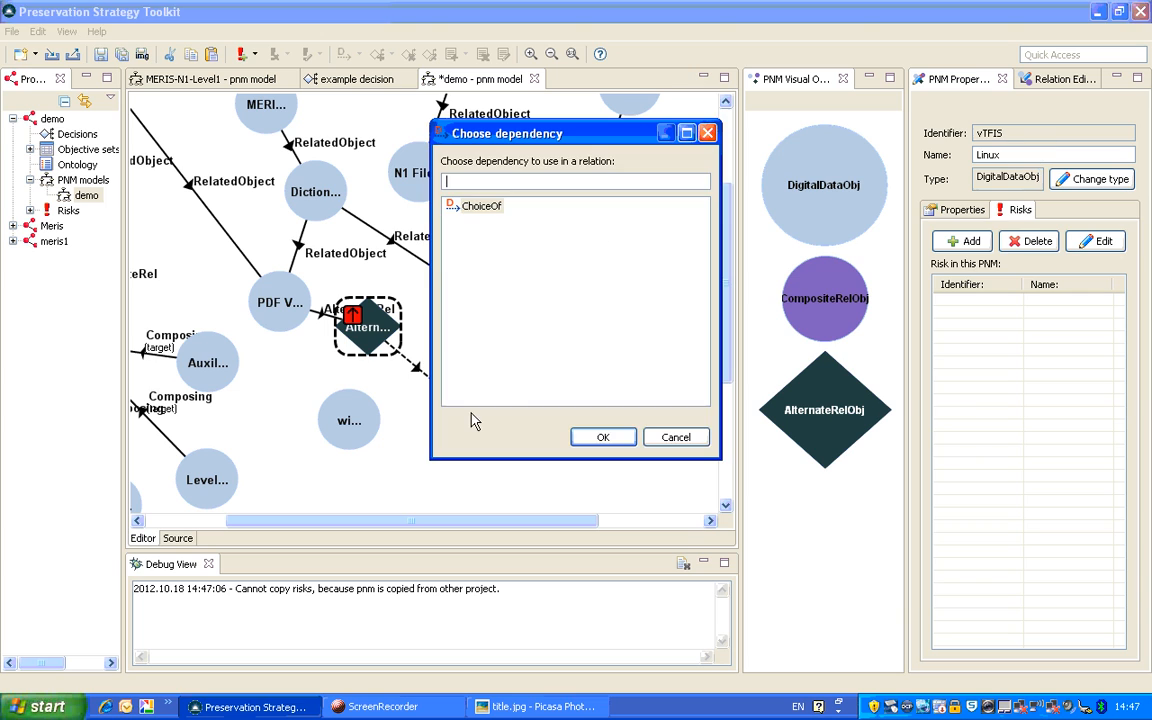
{"action": "left_click", "coordinate": [600, 437]}
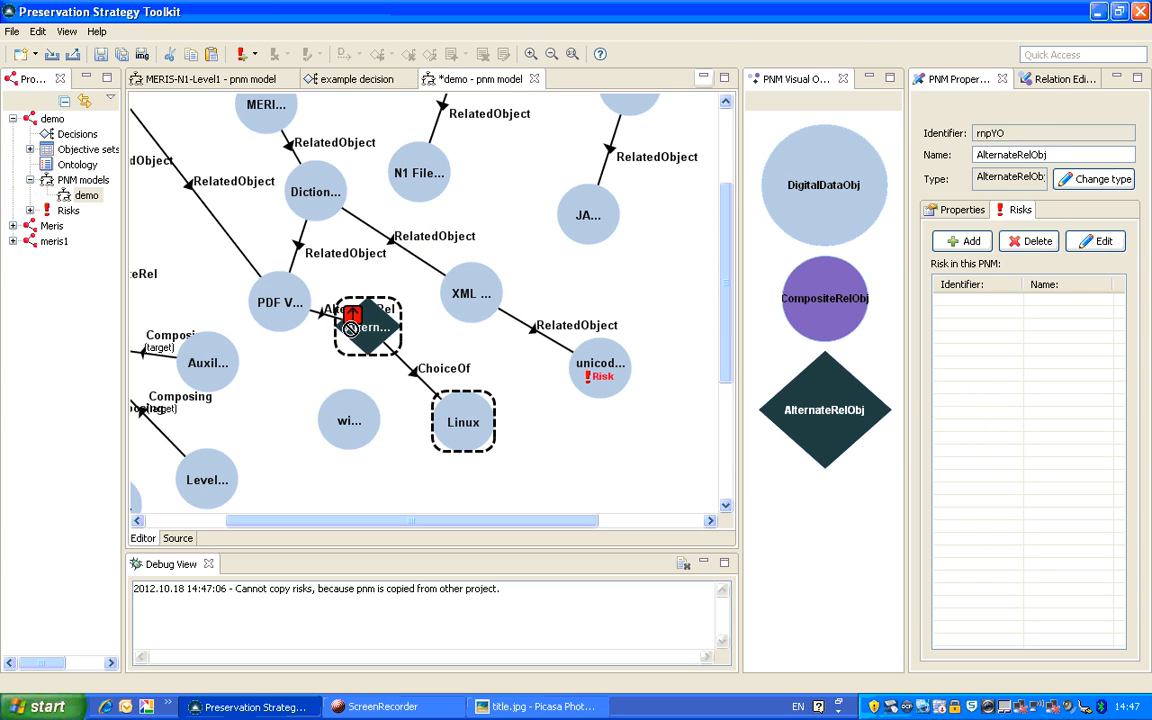
{"action": "left_click_drag", "start_coordinate": [354, 410], "coordinate": [344, 417]}
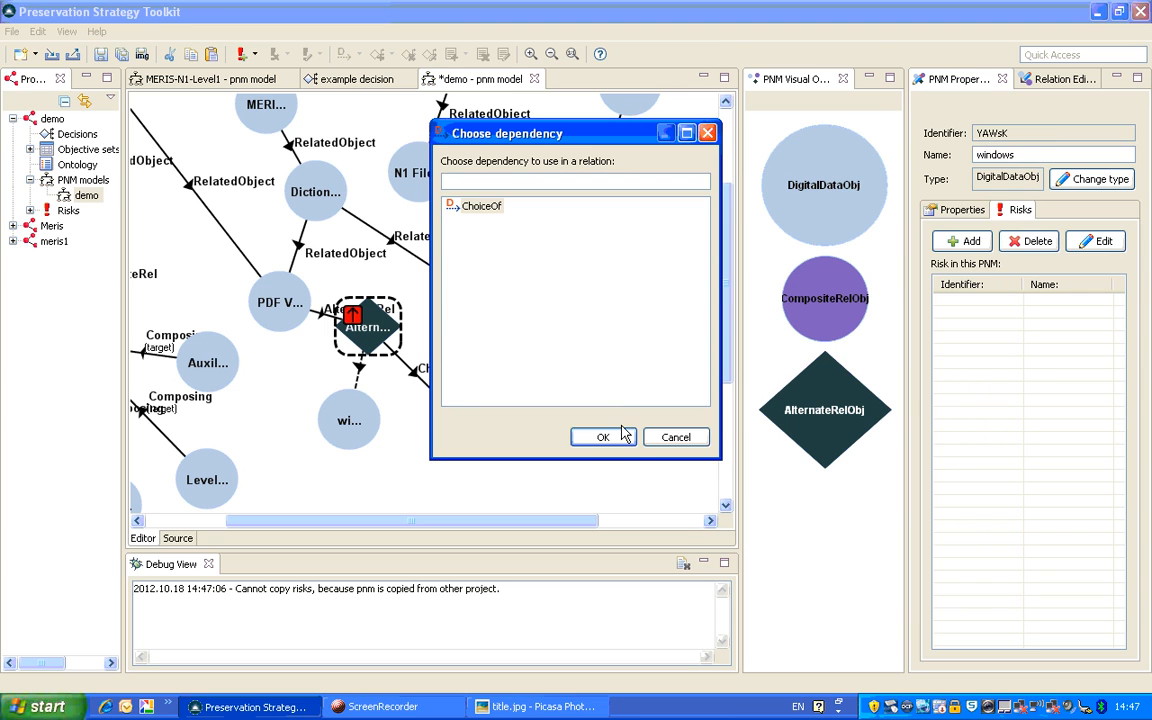
{"action": "left_click", "coordinate": [596, 437]}
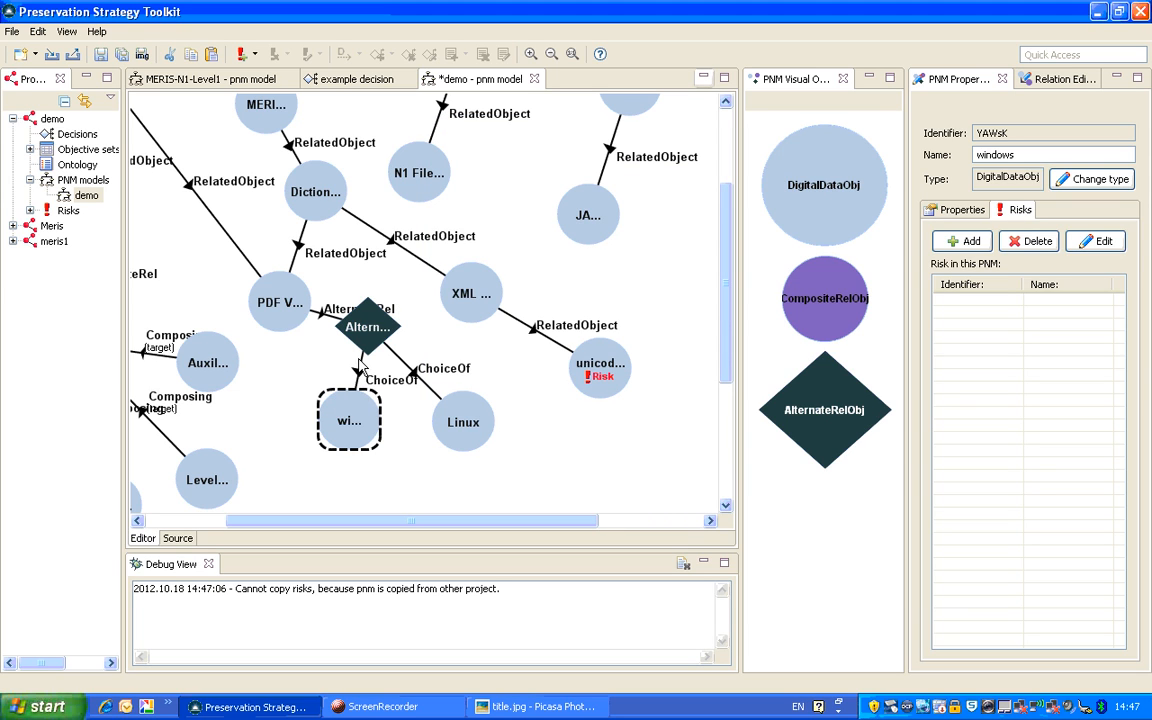
- Create a new decision named adoptsWindowsPDFViewer on the ChoiceOf relation between the AlternateRelObj and windows
{"action": "right_click", "coordinate": [367, 370]}
{"action": "mouse_move", "coordinate": [446, 463]}
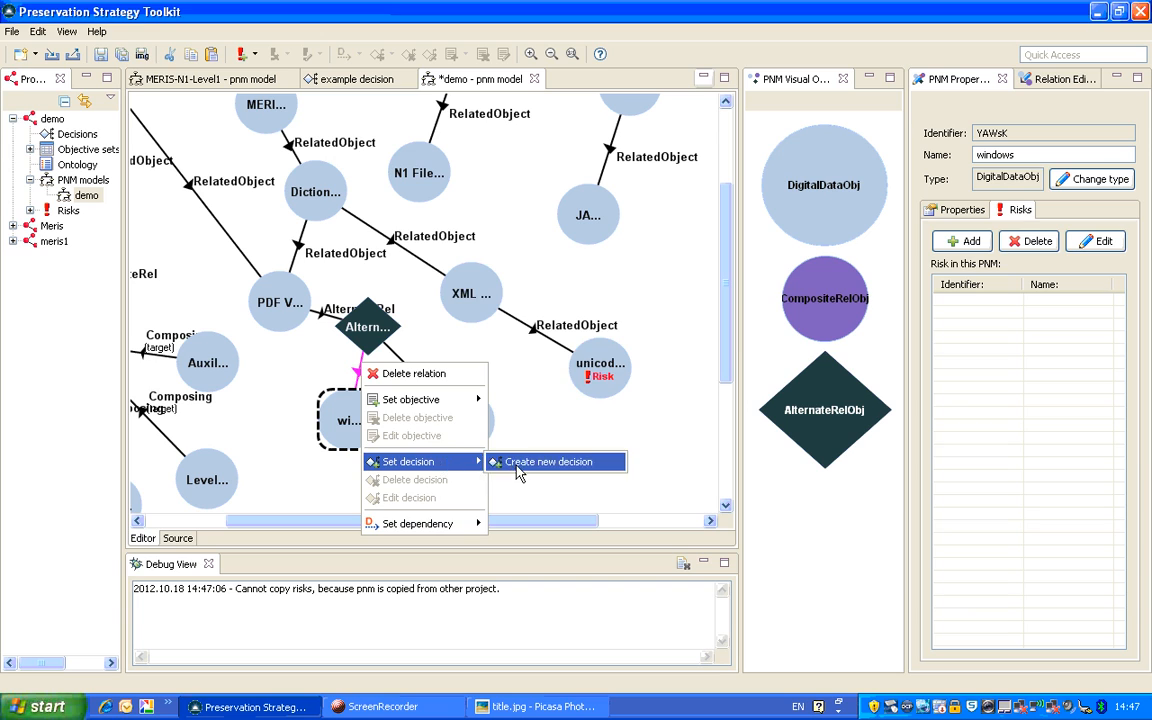
{"action": "left_click", "coordinate": [525, 461]}
{"action": "type", "text": "adopte"}
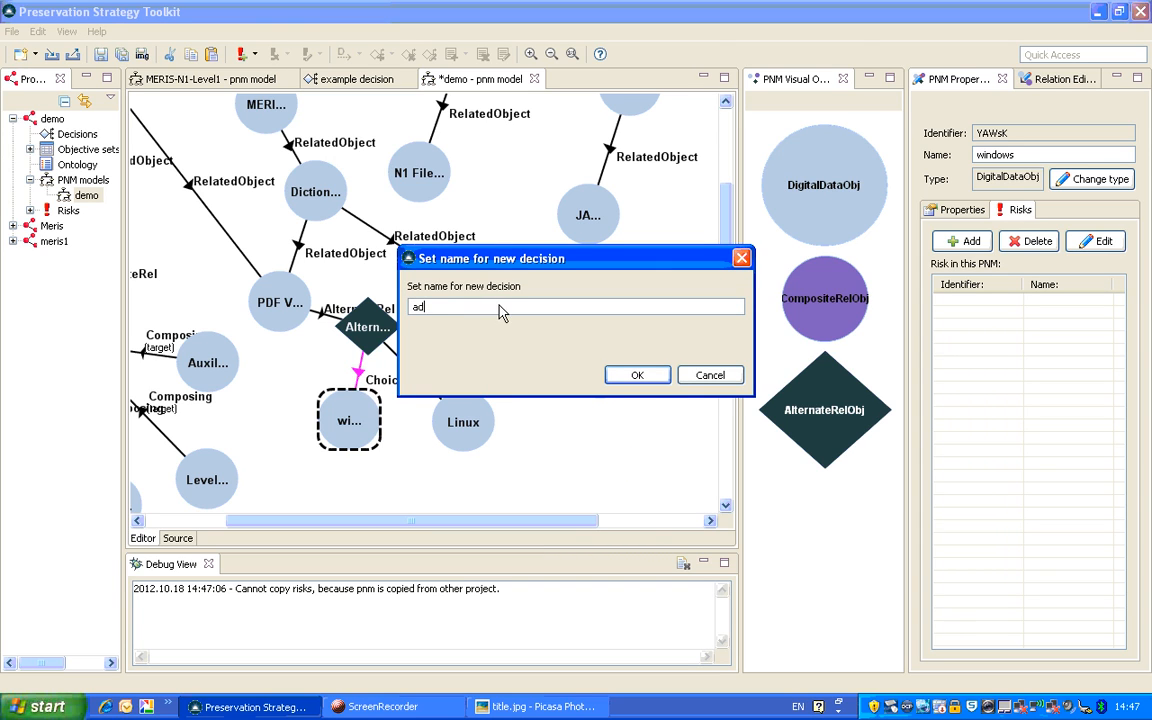
{"action": "key", "text": "BackSpace"}
{"action": "type", "text": "sS"}
{"action": "key", "text": "BackSpace"}
{"action": "type", "text": "Wkin"}
{"action": "key", "text": "BackSpace"}
{"action": "key", "text": "BackSpace"}
{"action": "key", "text": "BackSpace"}
{"action": "type", "text": "ind"}
{"action": "type", "text": "owsPDFNe"}
{"action": "key", "text": "BackSpace"}
{"action": "key", "text": "BackSpace"}
{"action": "type", "text": "Viewer"}
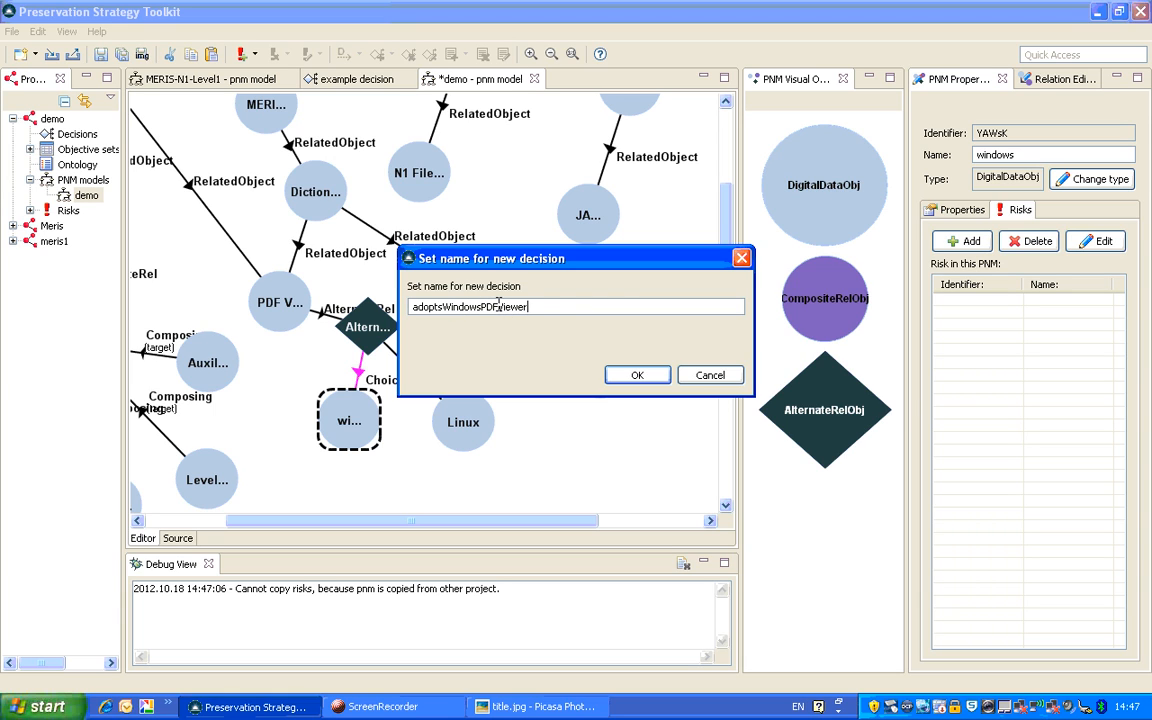
{"action": "left_click", "coordinate": [637, 375]}
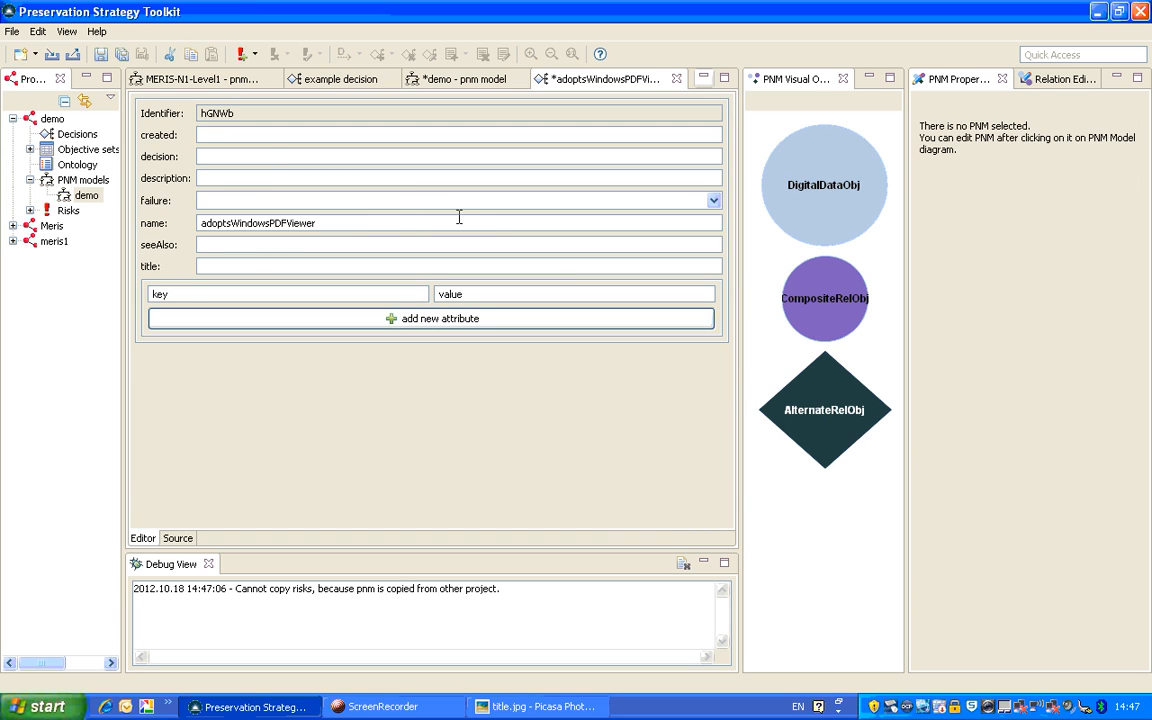
- Set the failure attribute of the adoptsWindowsPDFViewer decision to partial and close its editor
{"action": "left_click", "coordinate": [714, 201]}
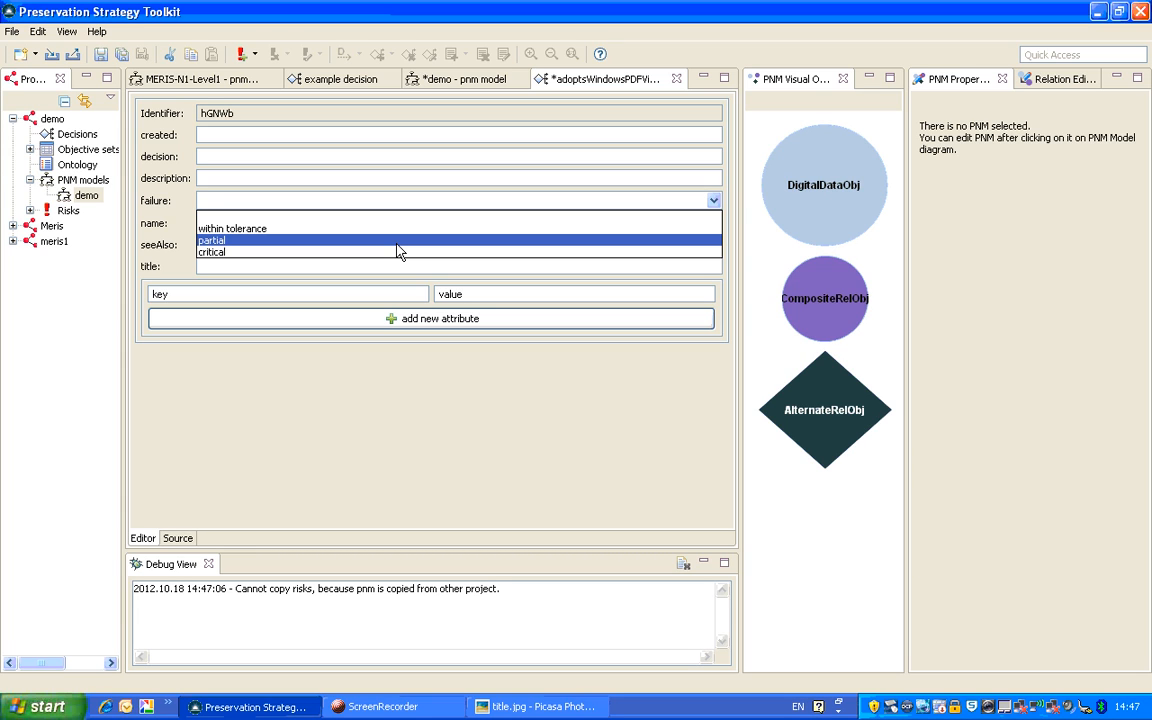
{"action": "left_click", "coordinate": [397, 241]}
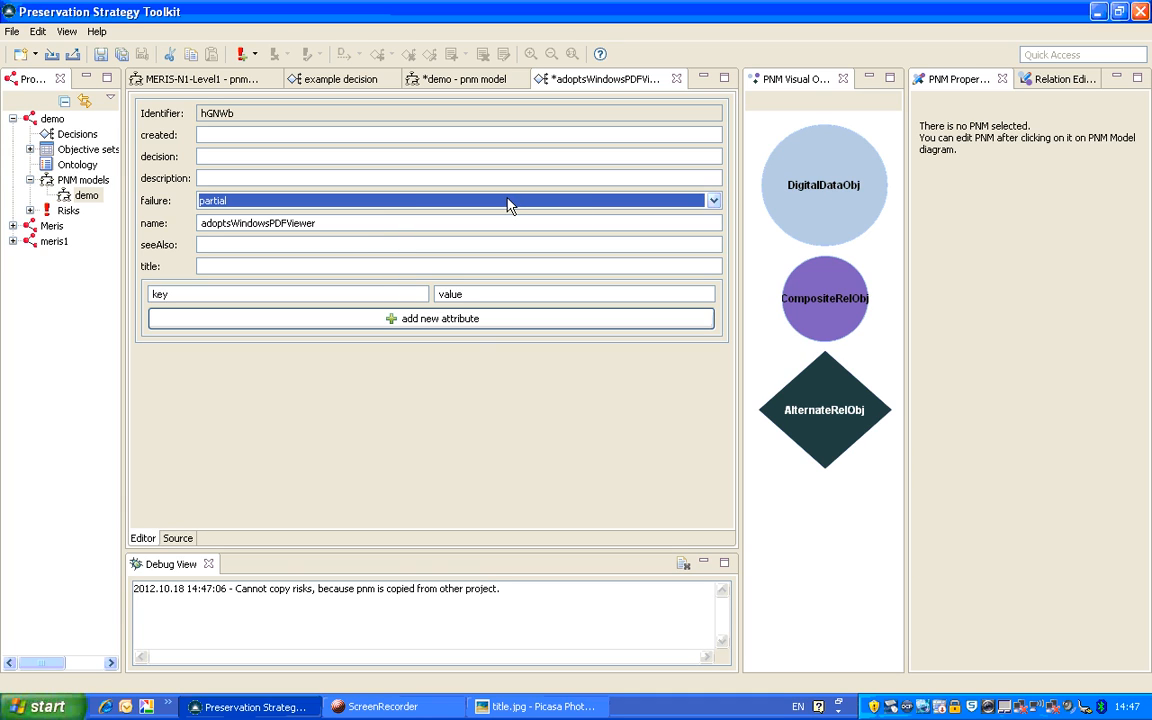
{"action": "left_click", "coordinate": [677, 79]}
{"action": "left_click", "coordinate": [572, 366]}
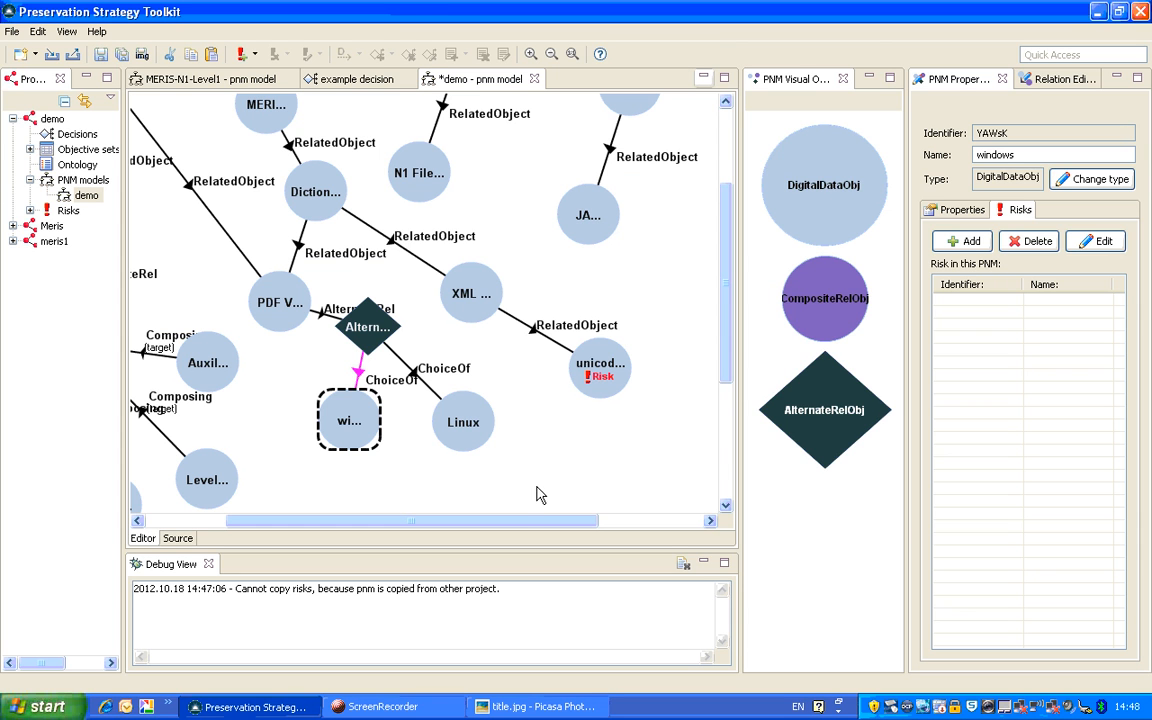
- Examine the composite relation of Software to Process L0 to L1 and its auxiliary, level and ancillary file objects
{"action": "left_click_drag", "start_coordinate": [723, 371], "coordinate": [722, 401]}
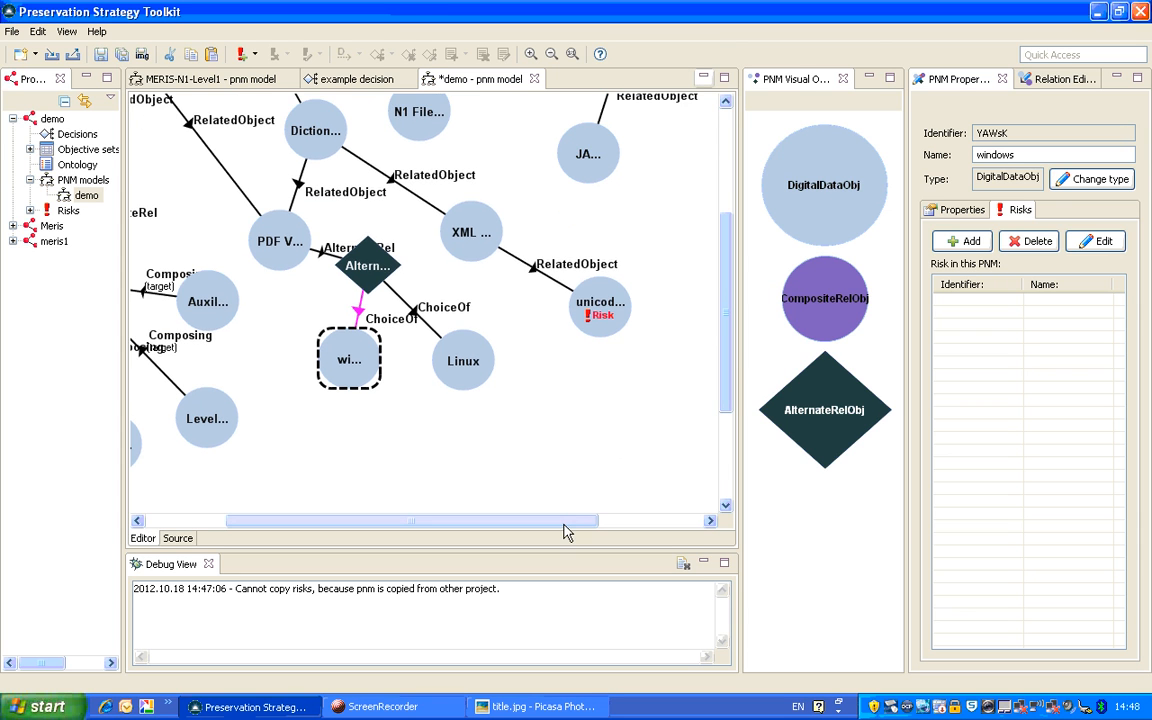
{"action": "left_click_drag", "start_coordinate": [563, 522], "coordinate": [450, 518]}
{"action": "mouse_move", "coordinate": [213, 300]}
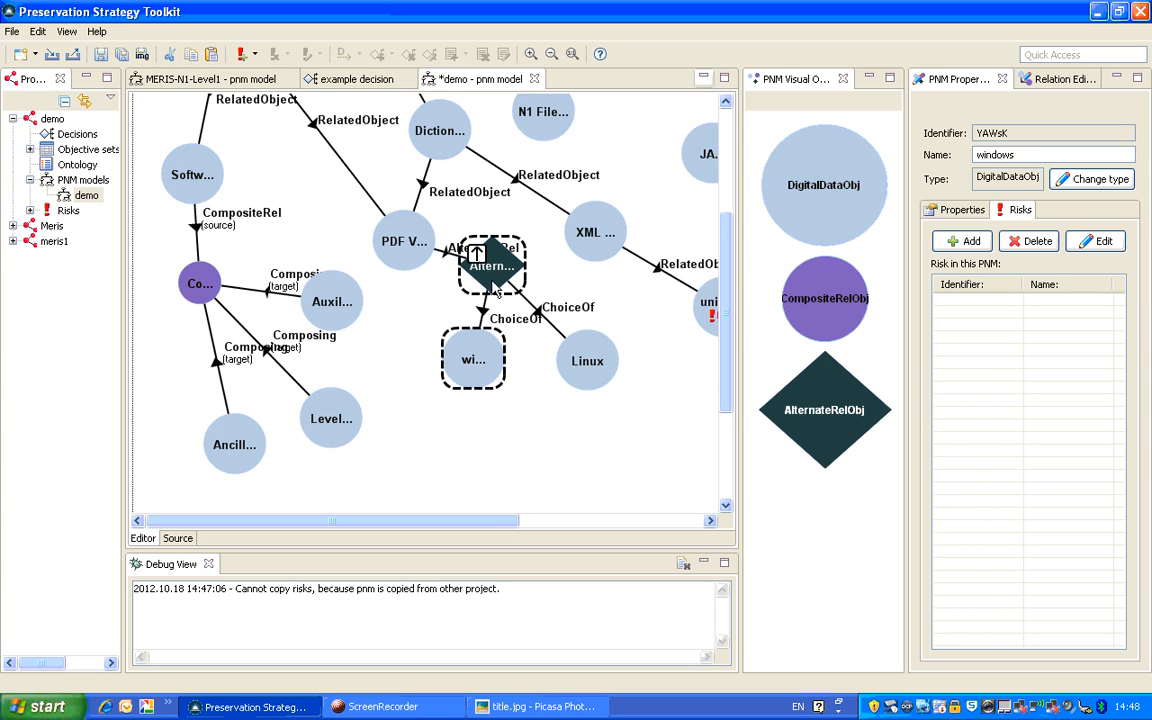
{"action": "left_click", "coordinate": [209, 187]}
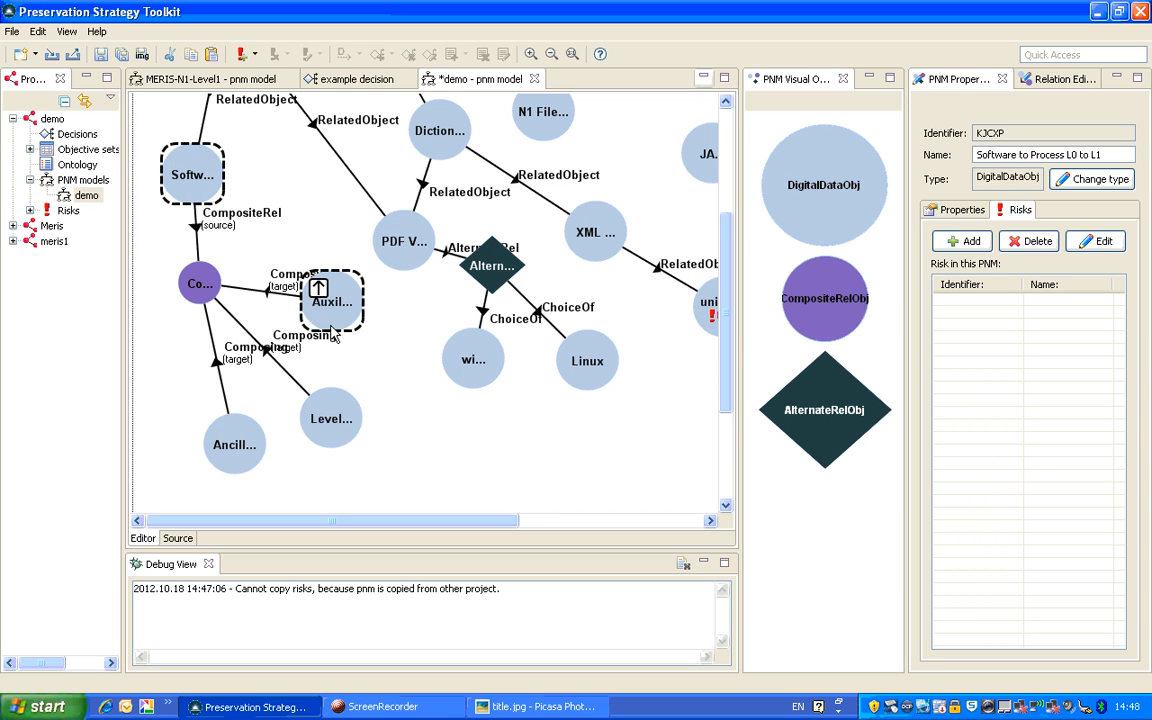
{"action": "left_click", "coordinate": [305, 299]}
{"action": "left_click", "coordinate": [321, 400]}
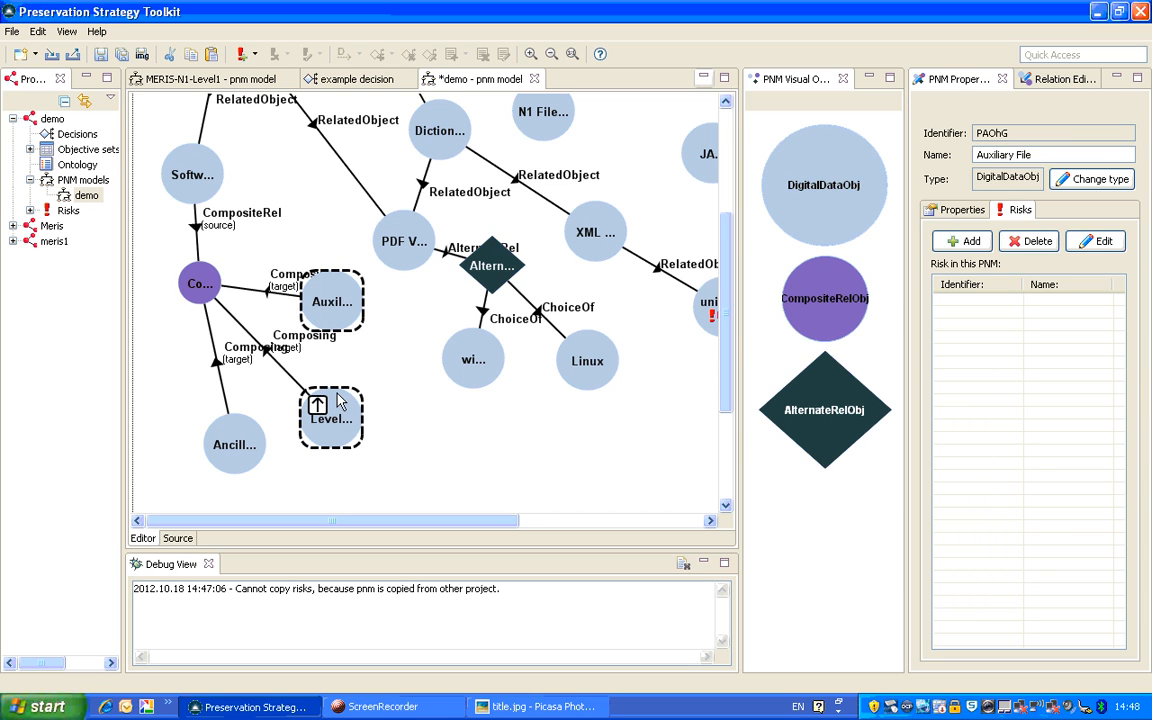
{"action": "left_click", "coordinate": [259, 452]}
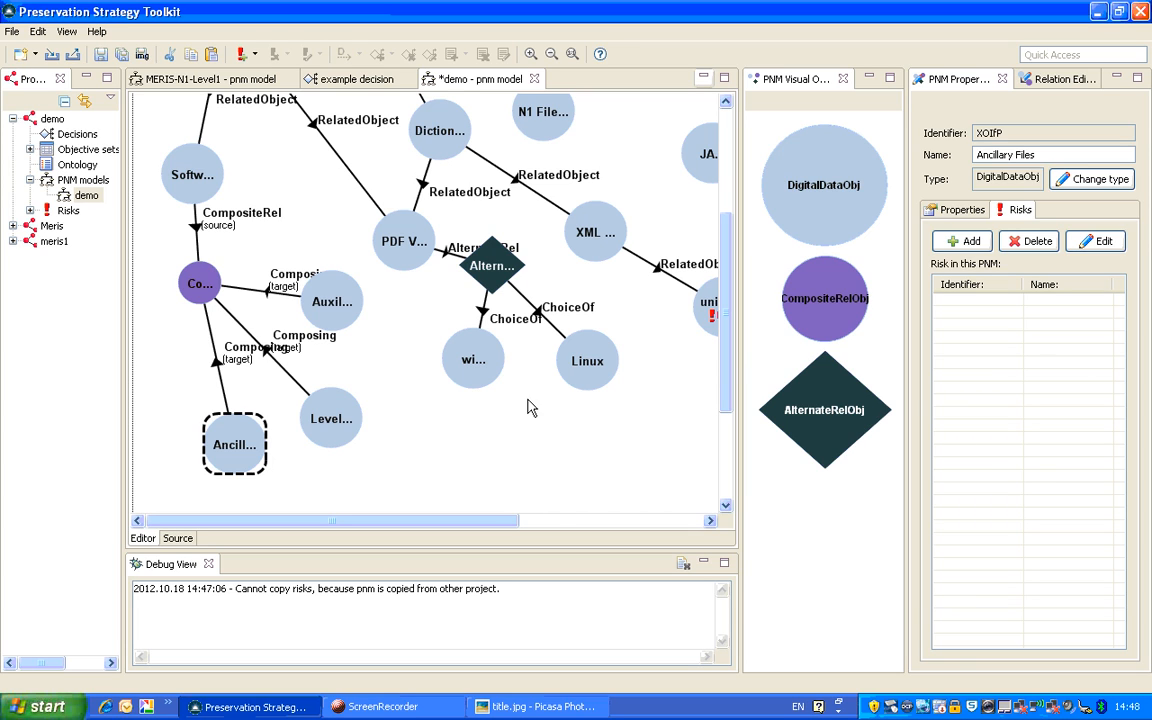
- Export the demo model diagram to the Desktop as a JPG image named demo
{"action": "left_click", "coordinate": [551, 54]}
{"action": "left_click_drag", "start_coordinate": [737, 196], "coordinate": [742, 137]}
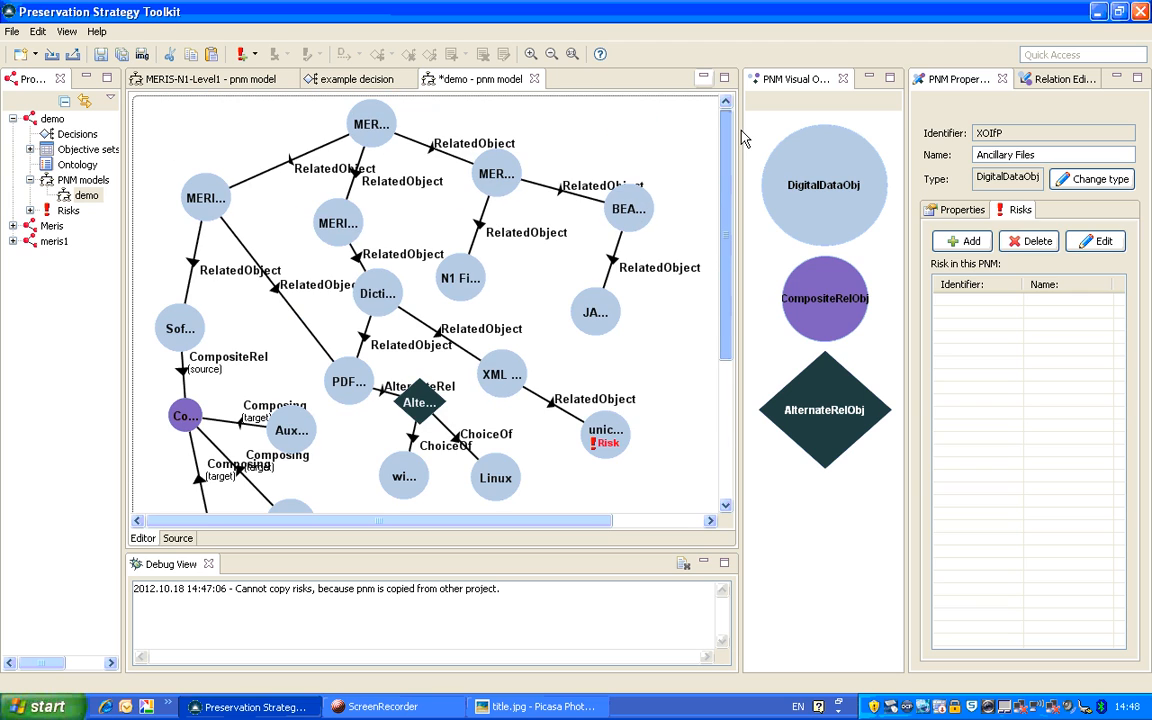
{"action": "left_click", "coordinate": [142, 55]}
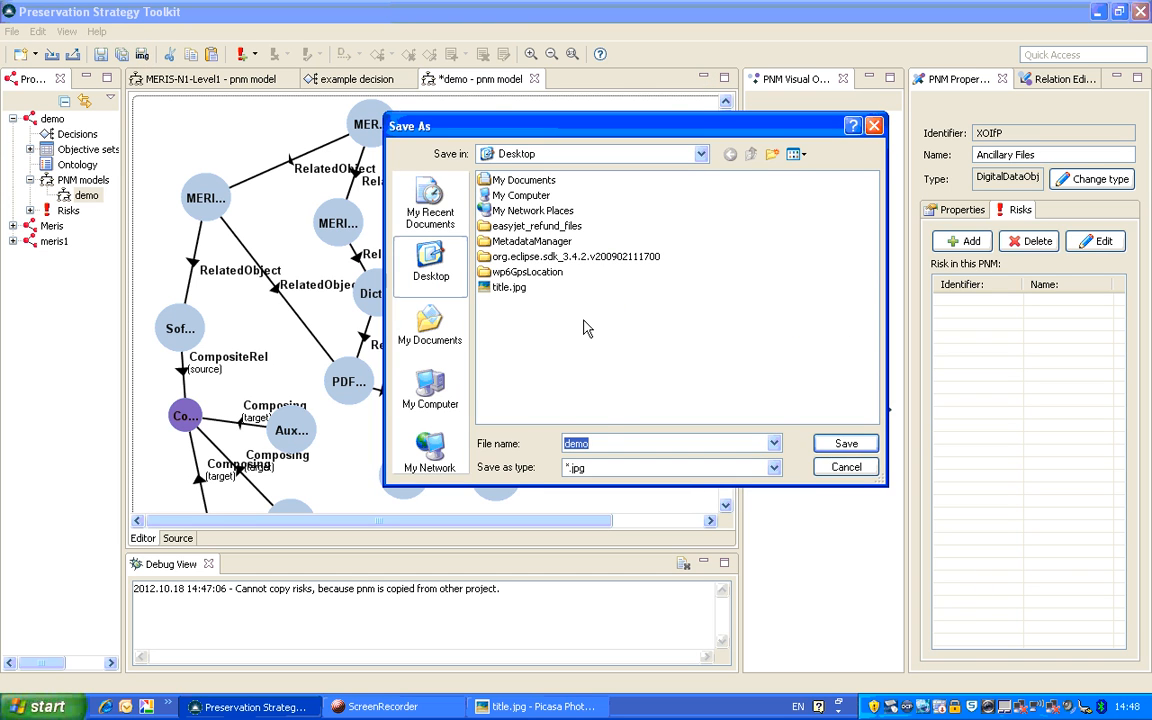
{"action": "left_click", "coordinate": [846, 443]}
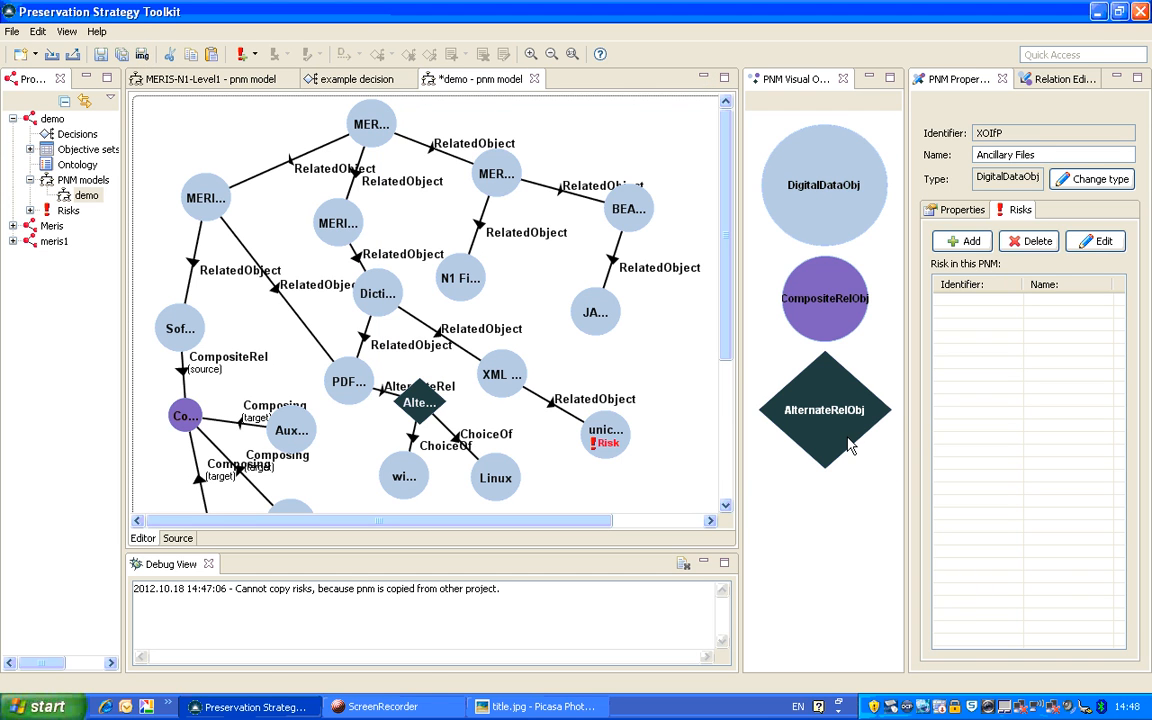
- Switch to the Windows desktop and open the exported demo.jpg image for viewing
{"action": "left_click", "coordinate": [1098, 12]}
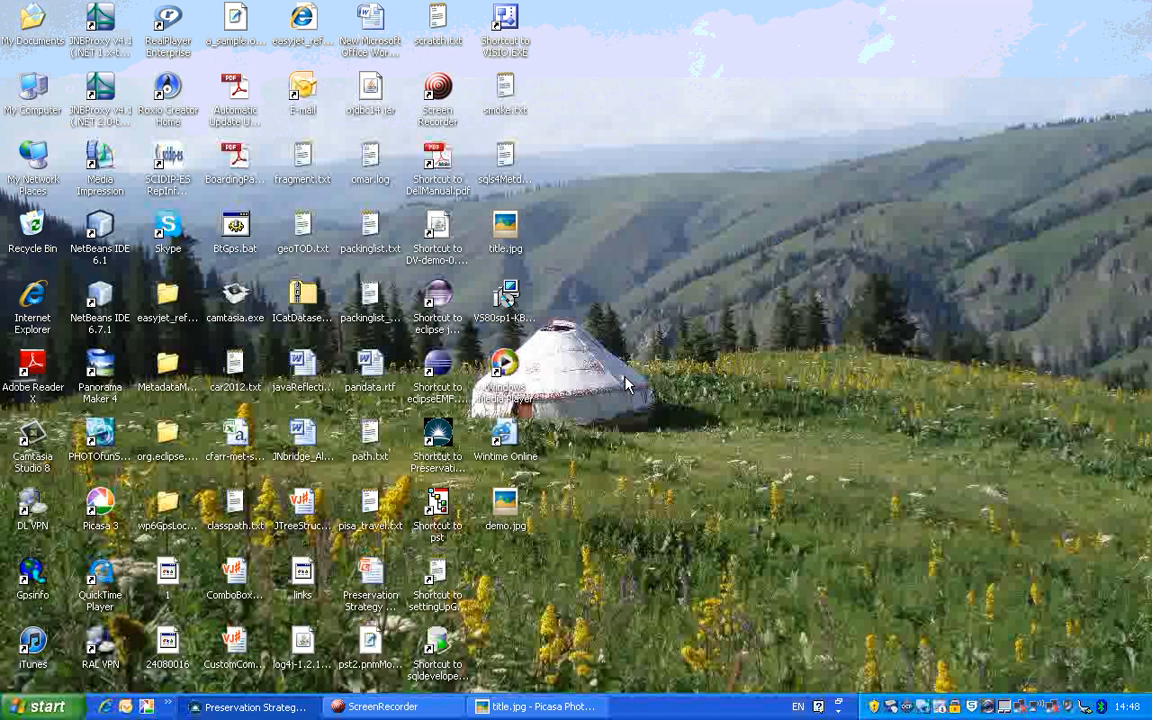
{"action": "right_click", "coordinate": [495, 516]}
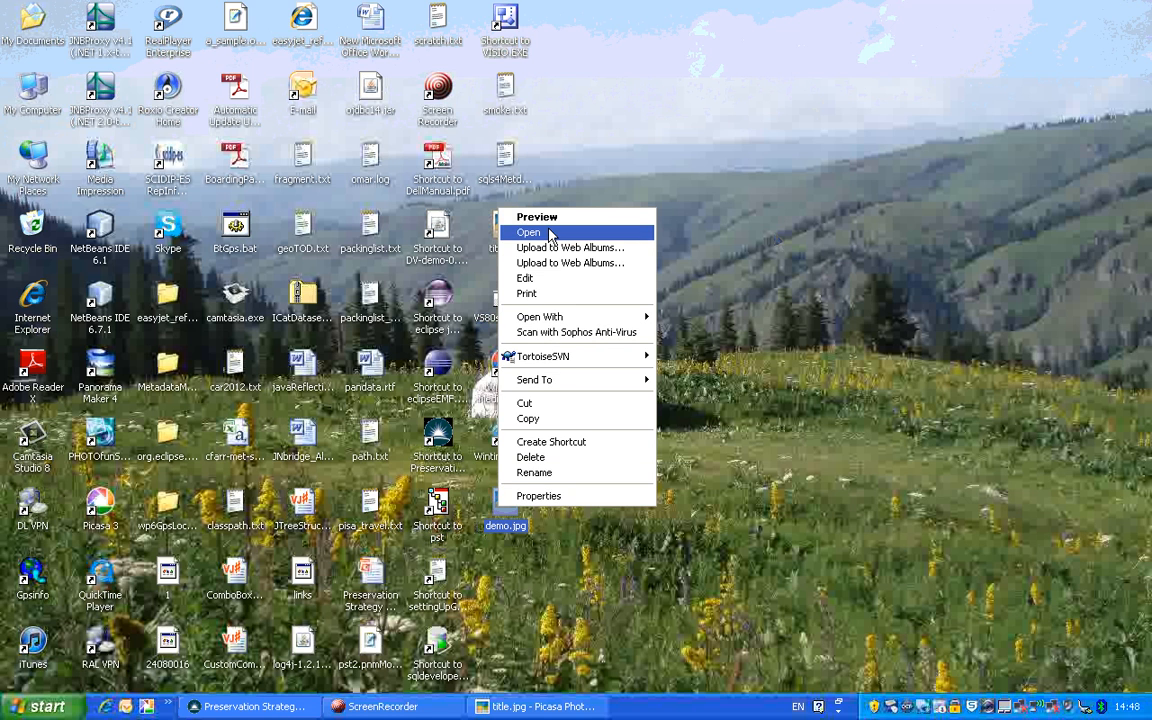
{"action": "left_click", "coordinate": [550, 231]}
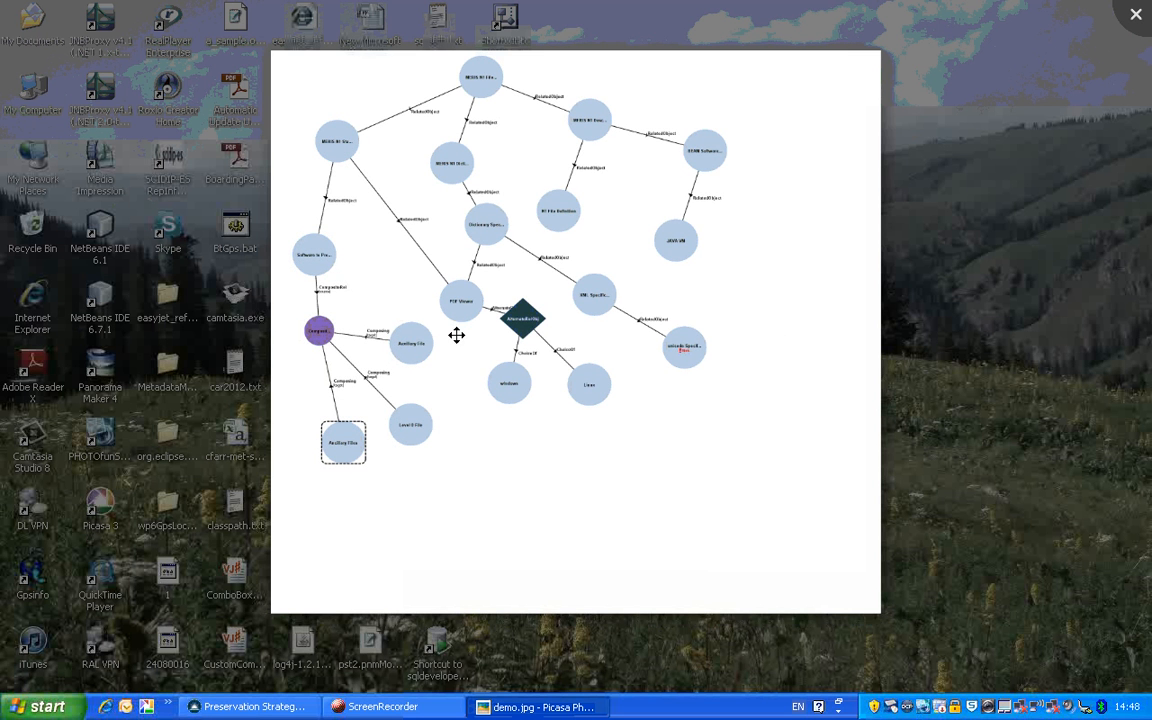